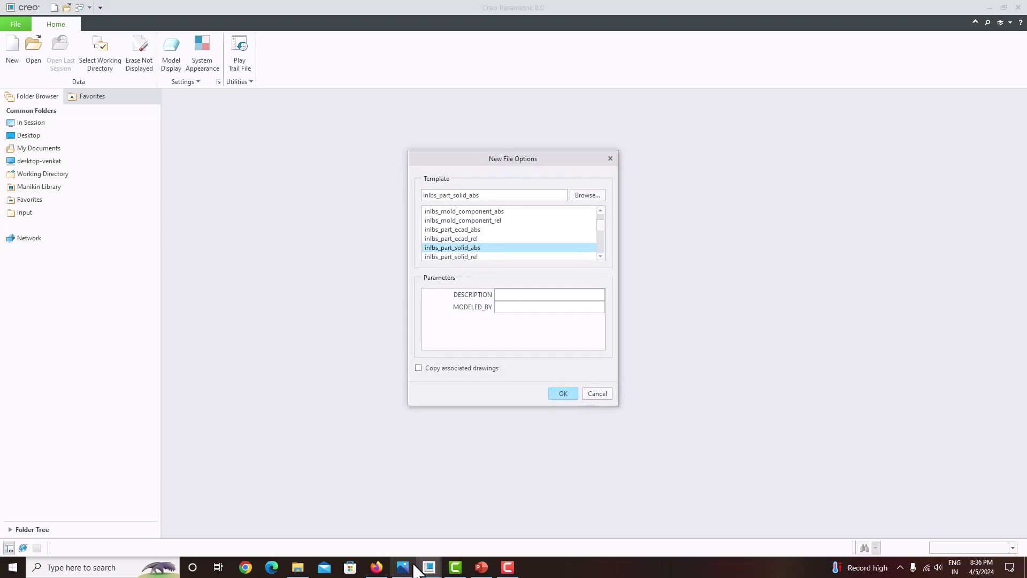
- Create the new part from the mmns_part_solid_abs template and turn on the display of its datum planes
{"action": "left_click", "coordinate": [403, 567]}
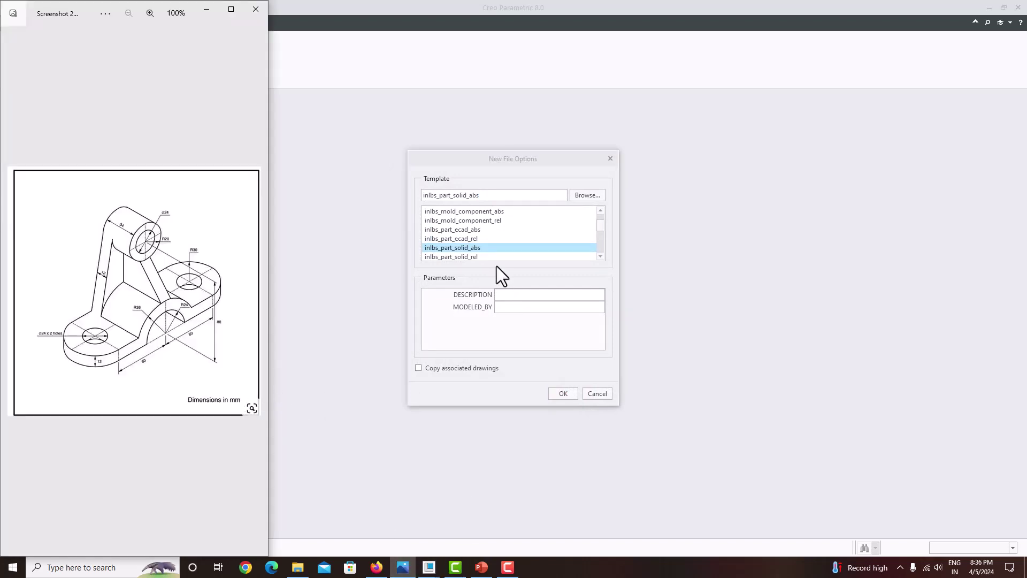
{"action": "scroll", "coordinate": [473, 249], "scroll_direction": "down", "scroll_amount": 3}
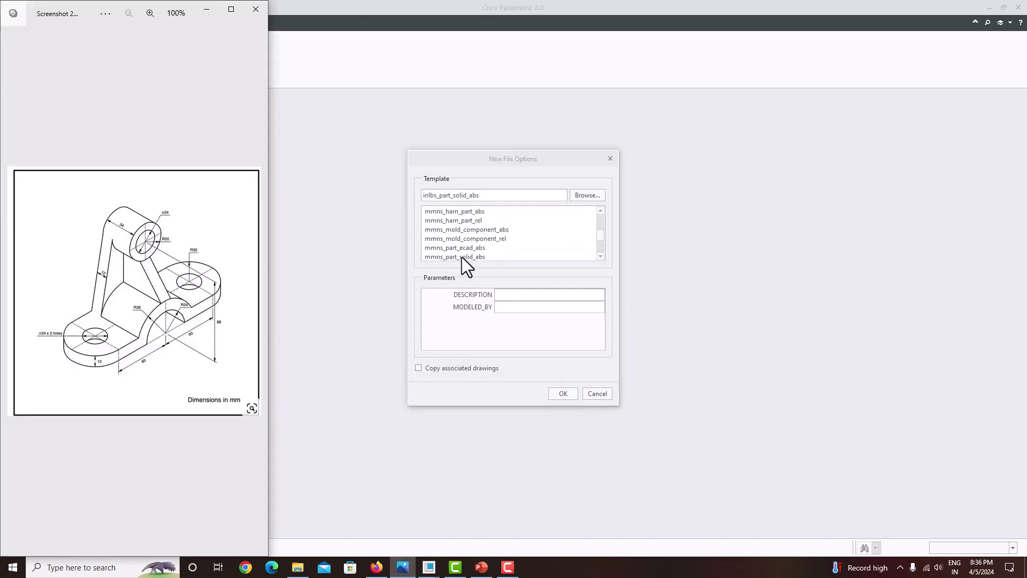
{"action": "left_click", "coordinate": [449, 257]}
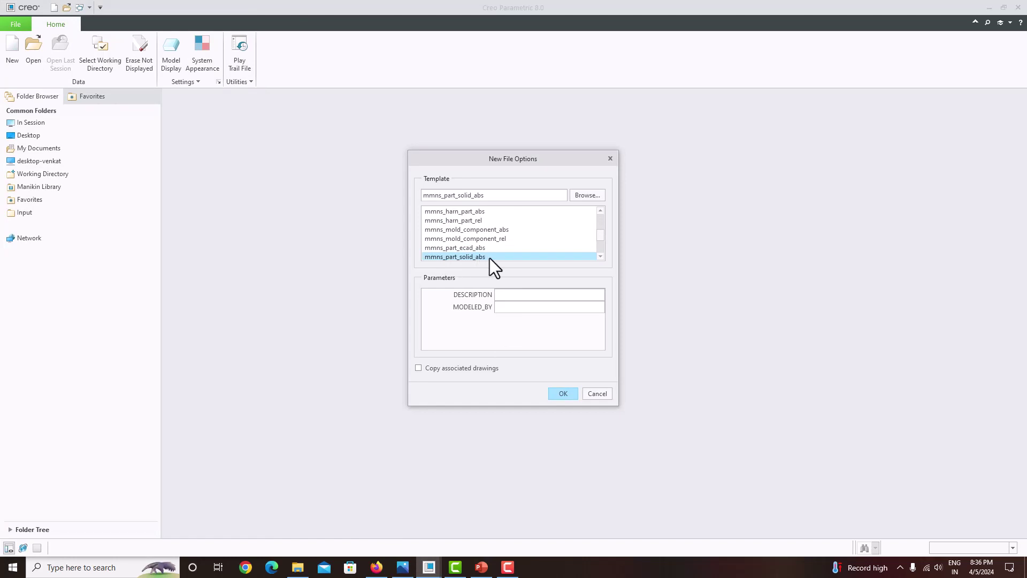
{"action": "left_click", "coordinate": [566, 396]}
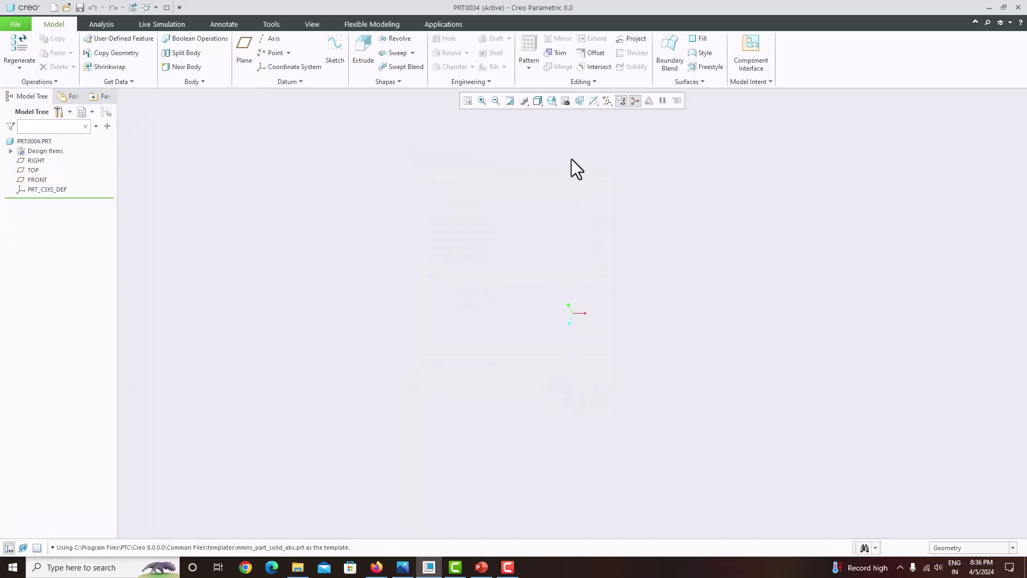
{"action": "left_click", "coordinate": [607, 101]}
{"action": "left_click", "coordinate": [608, 114]}
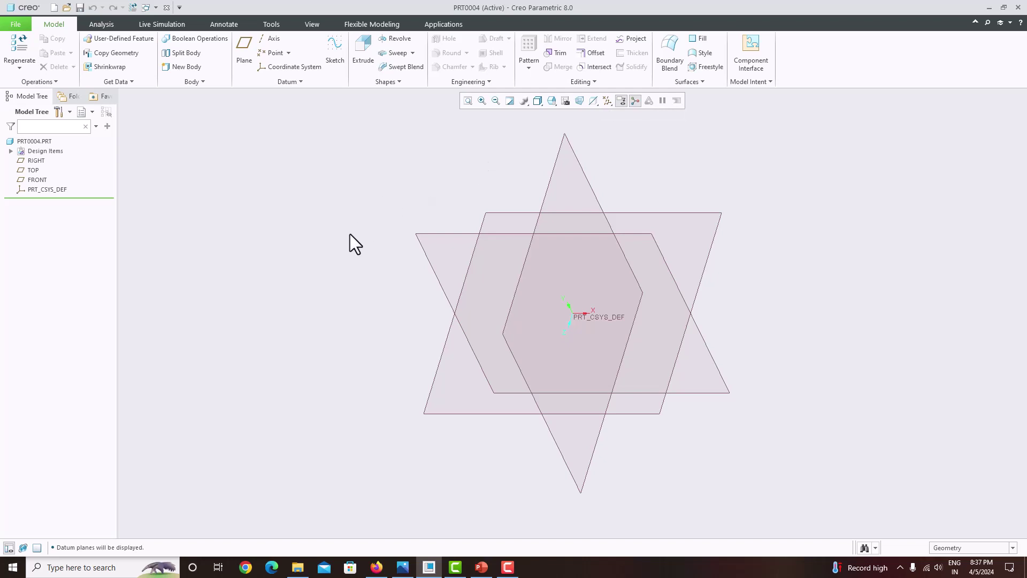
- Place the part window beside the reference drawing and enlarge the drawing to 133% so its dimensions are readable
{"action": "key", "text": "super+Right"}
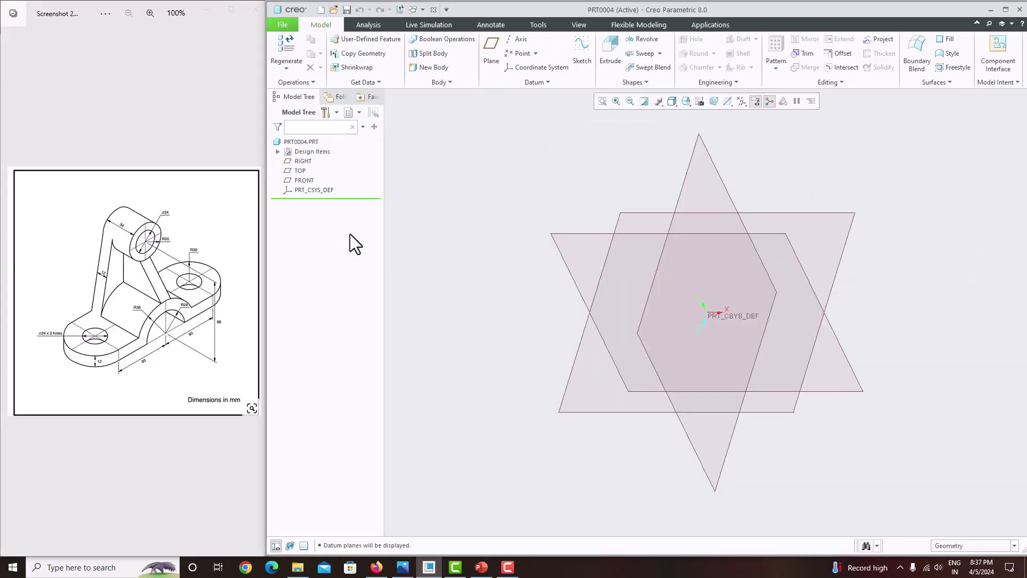
{"action": "left_click", "coordinate": [207, 243]}
{"action": "scroll", "coordinate": [156, 327], "scroll_direction": "up", "scroll_amount": 1}
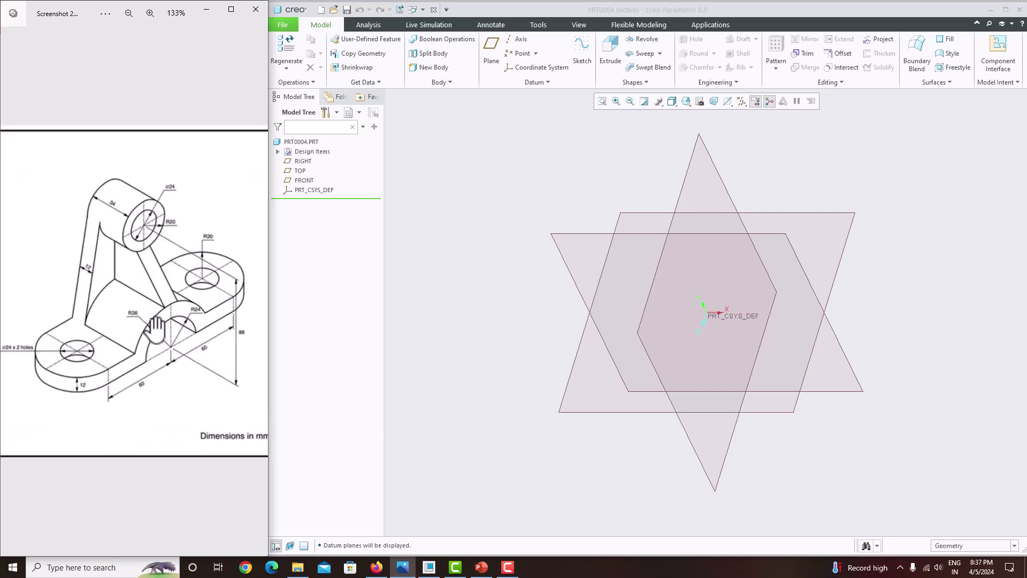
{"action": "left_click_drag", "start_coordinate": [170, 335], "coordinate": [157, 336]}
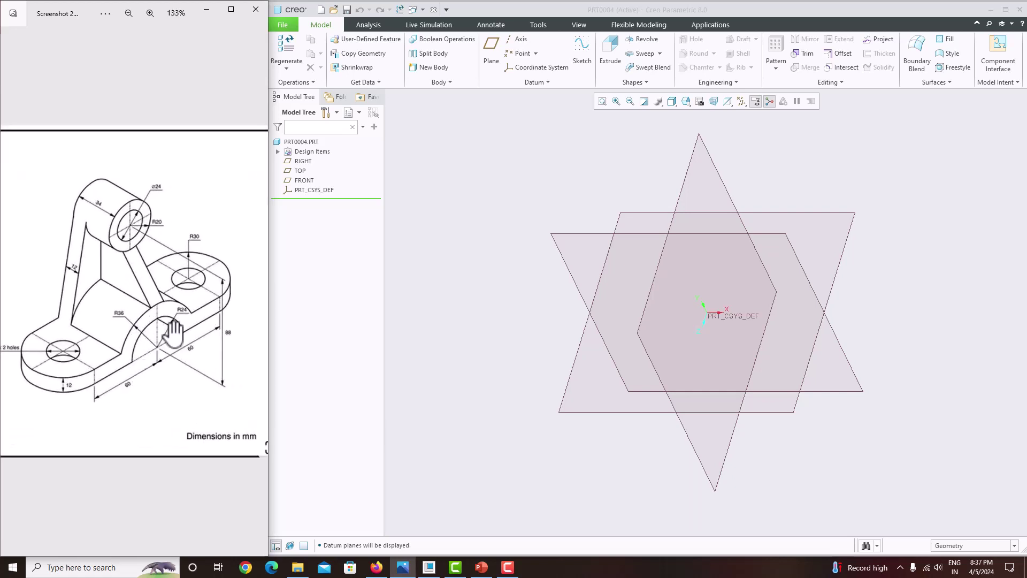
- Start a sketch on the FRONT plane and draw two concentric circles at the origin, about 152 mm and 88 mm in diameter
{"action": "left_click", "coordinate": [586, 235]}
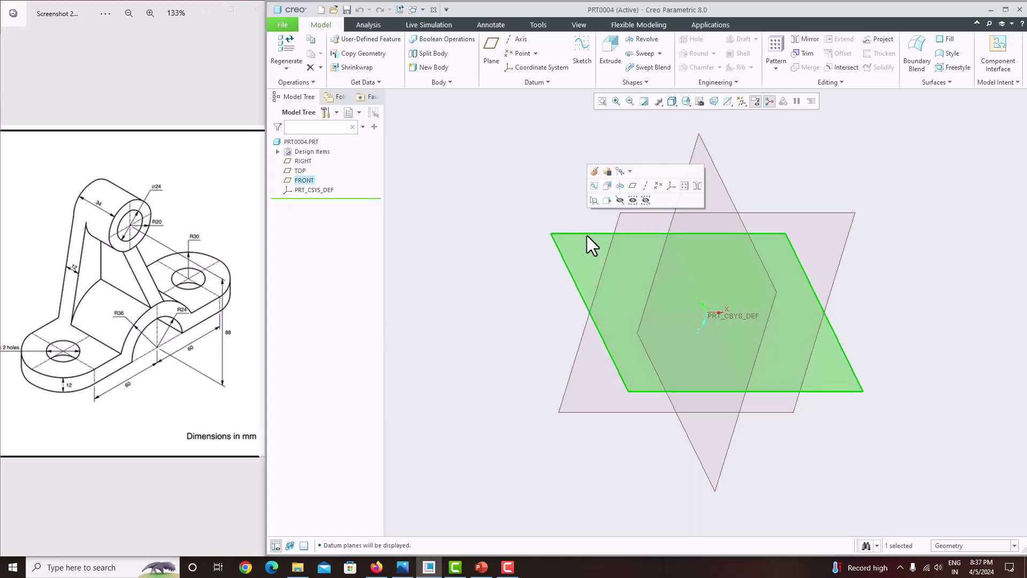
{"action": "left_click", "coordinate": [580, 68]}
{"action": "left_click", "coordinate": [719, 104]}
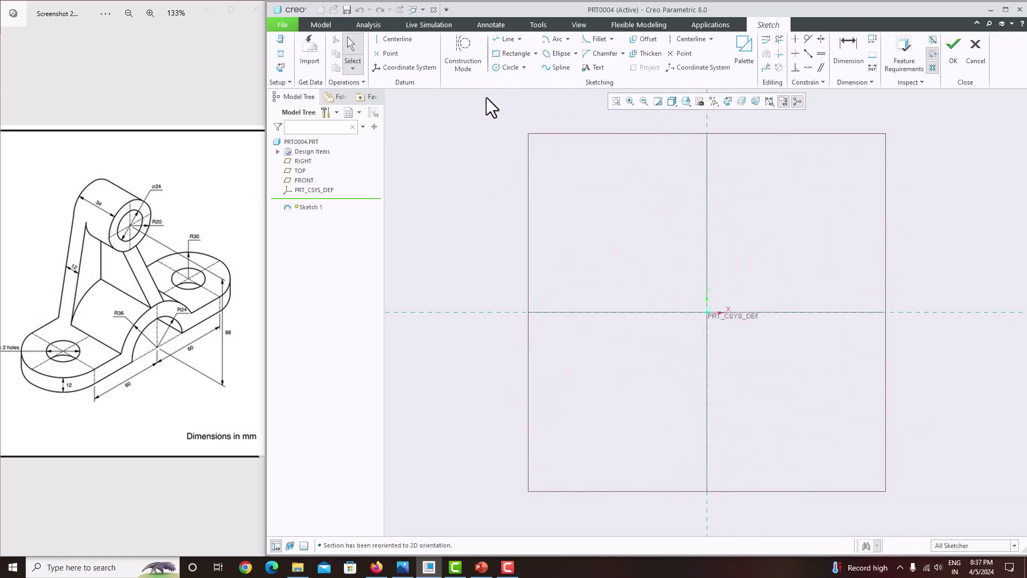
{"action": "left_click", "coordinate": [503, 69]}
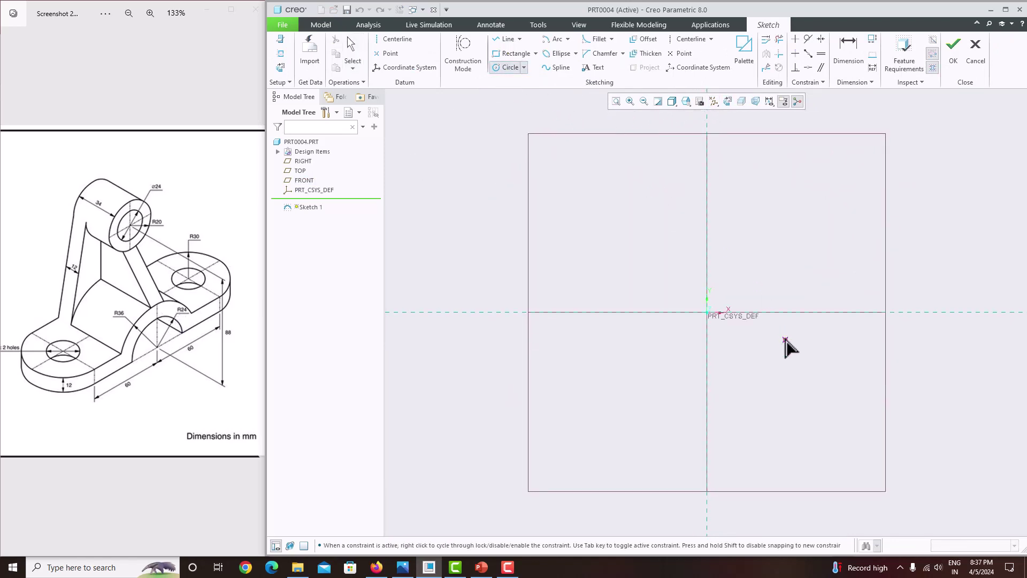
{"action": "left_click", "coordinate": [706, 312]}
{"action": "left_click", "coordinate": [672, 273]}
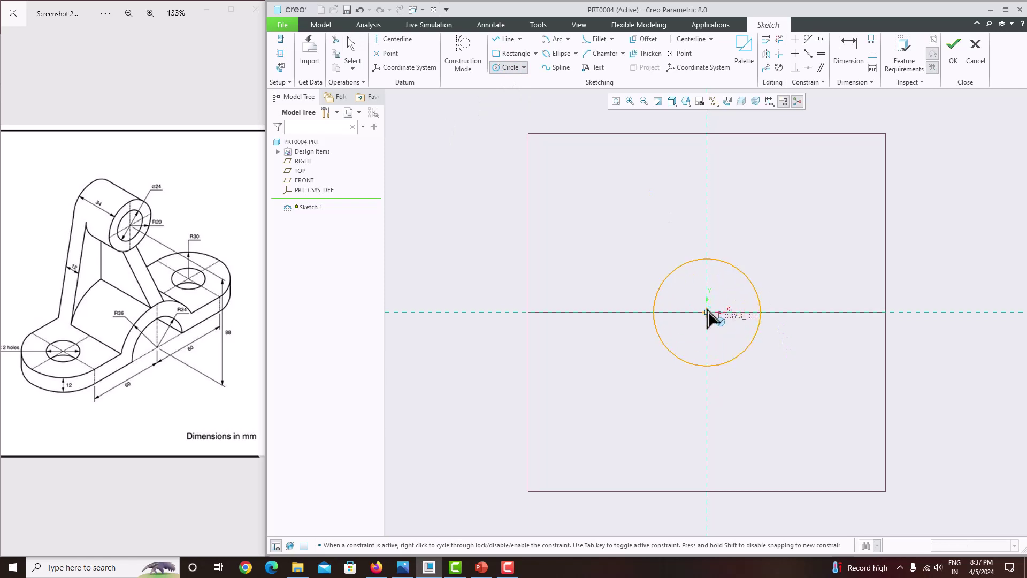
{"action": "left_click", "coordinate": [707, 312]}
{"action": "left_click", "coordinate": [688, 287]}
{"action": "middle_click", "coordinate": [623, 257]}
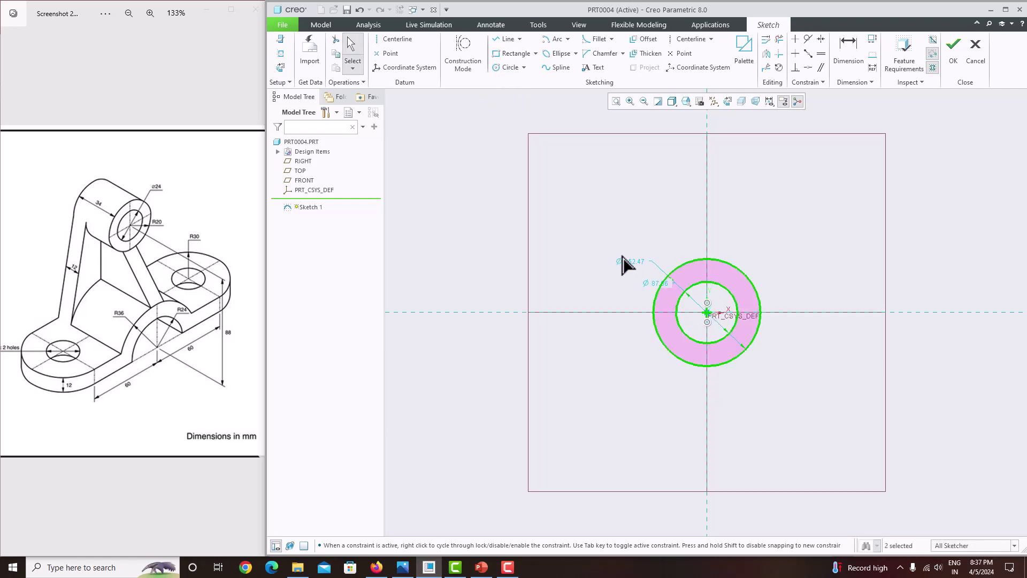
- Dimension the radius of the larger circle as 36 mm
{"action": "left_click", "coordinate": [844, 48]}
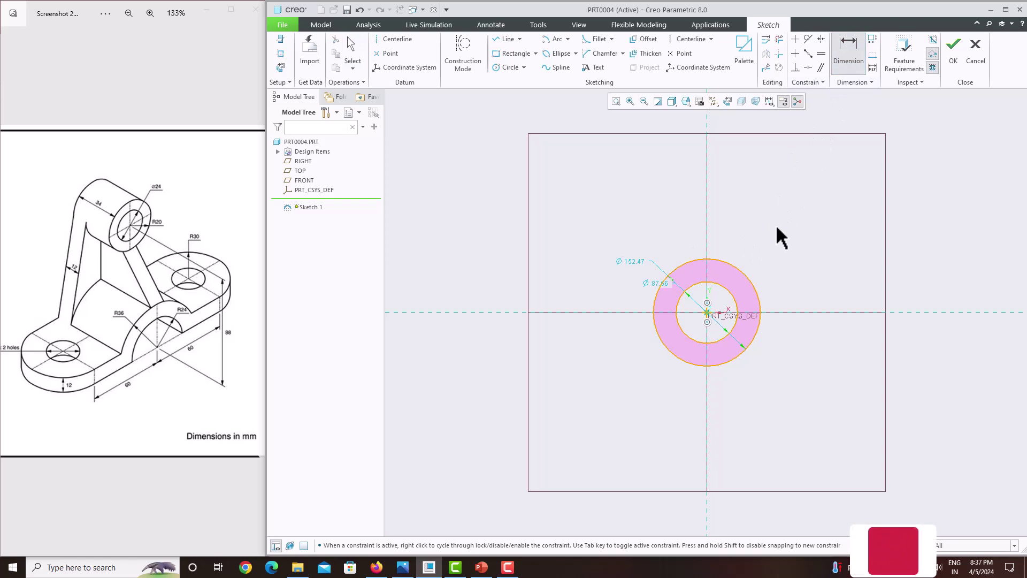
{"action": "left_click", "coordinate": [741, 271]}
{"action": "middle_click", "coordinate": [765, 238]}
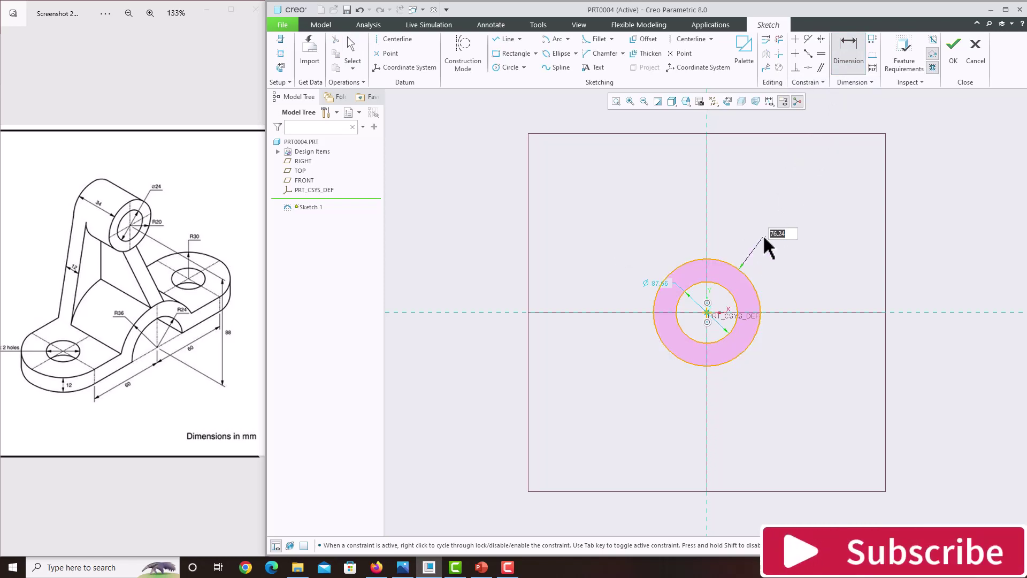
{"action": "type", "text": "36"}
{"action": "key", "text": "Return"}
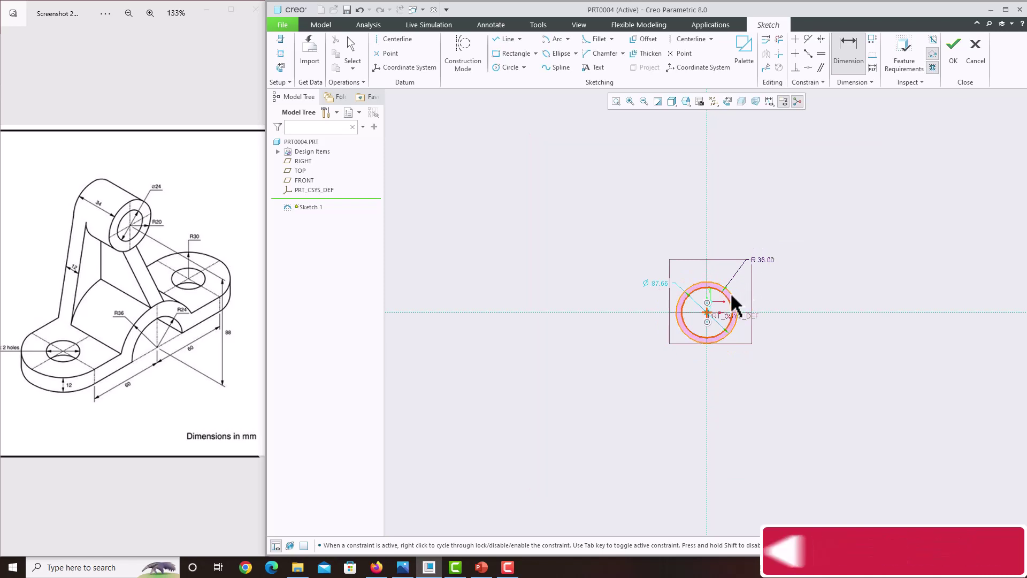
- Dimension the radius of the other concentric circle as 24 mm
{"action": "scroll", "coordinate": [732, 295], "scroll_direction": "down", "scroll_amount": 5}
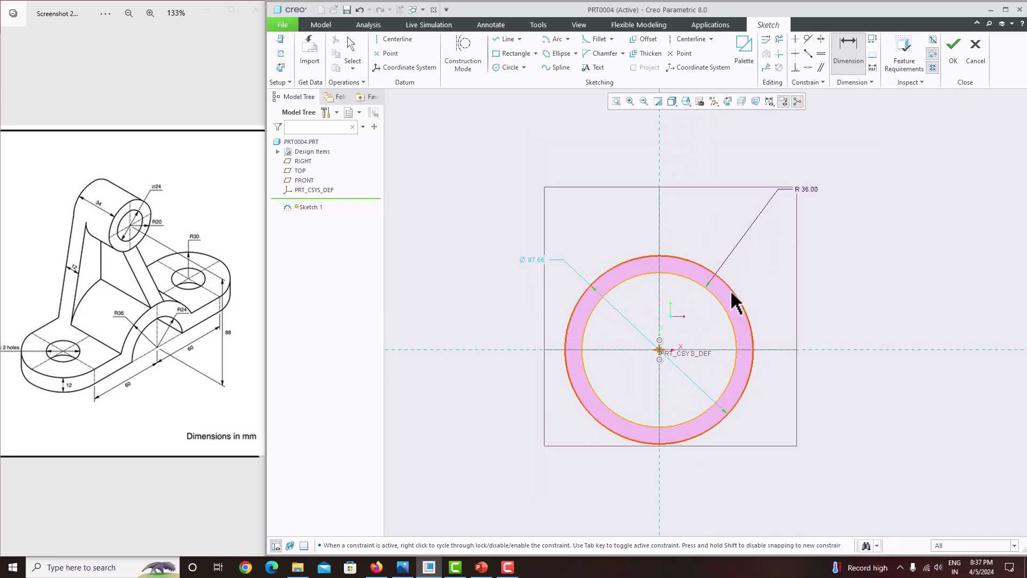
{"action": "left_click", "coordinate": [735, 292]}
{"action": "middle_click", "coordinate": [745, 272]}
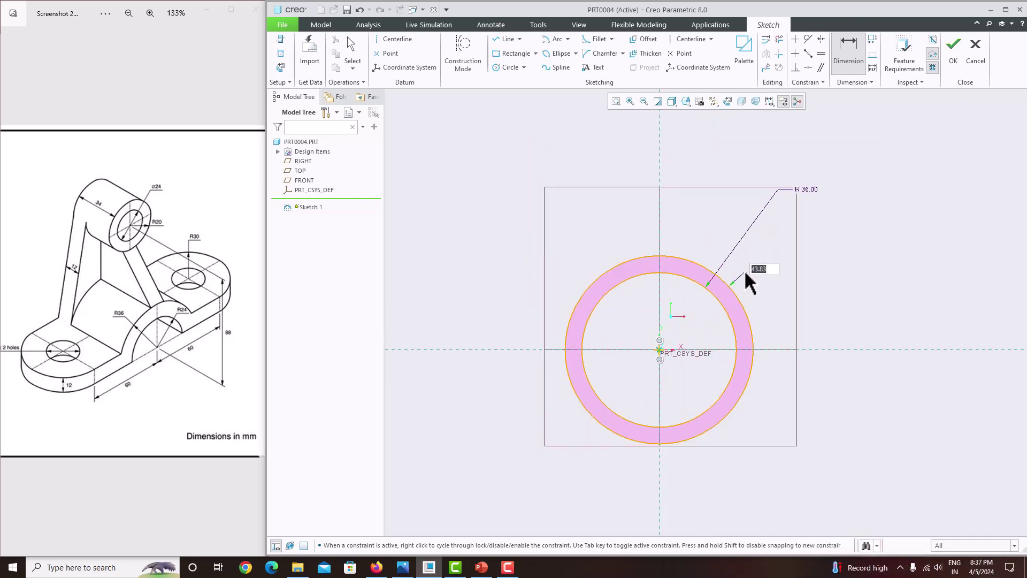
{"action": "type", "text": "24"}
{"action": "key", "text": "Return"}
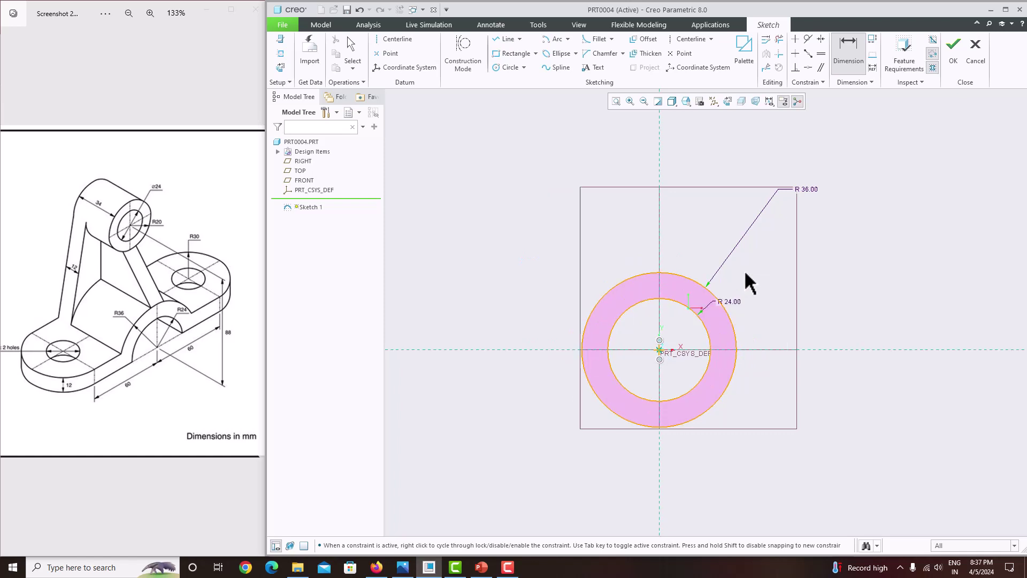
- Draw the left flange outline with three lines from the inner circle to the outer circle, about 68 mm long and 14 mm high
{"action": "left_click", "coordinate": [616, 102]}
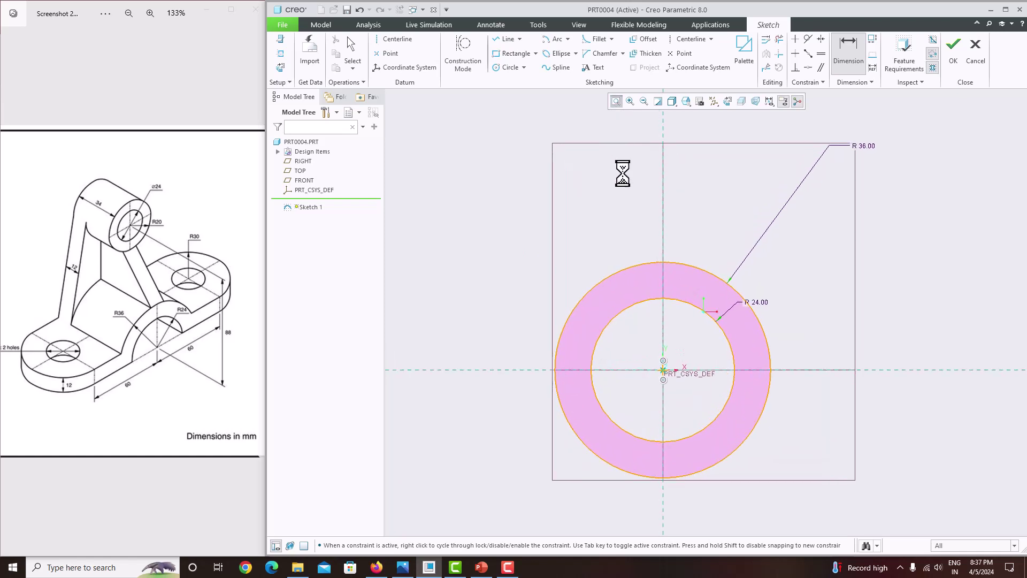
{"action": "scroll", "coordinate": [623, 214], "scroll_direction": "up", "scroll_amount": 5}
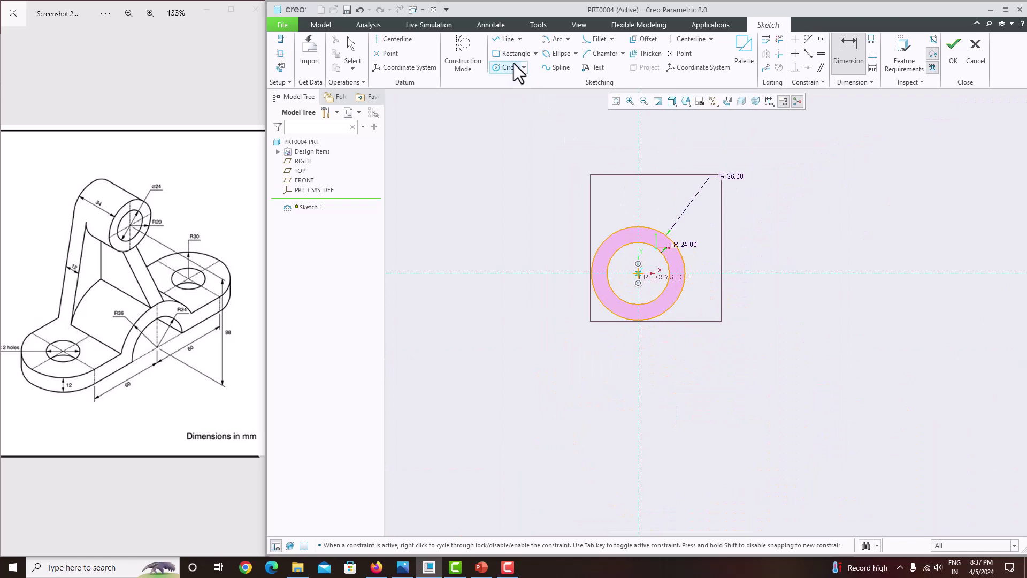
{"action": "left_click", "coordinate": [502, 40]}
{"action": "scroll", "coordinate": [584, 284], "scroll_direction": "down", "scroll_amount": 4}
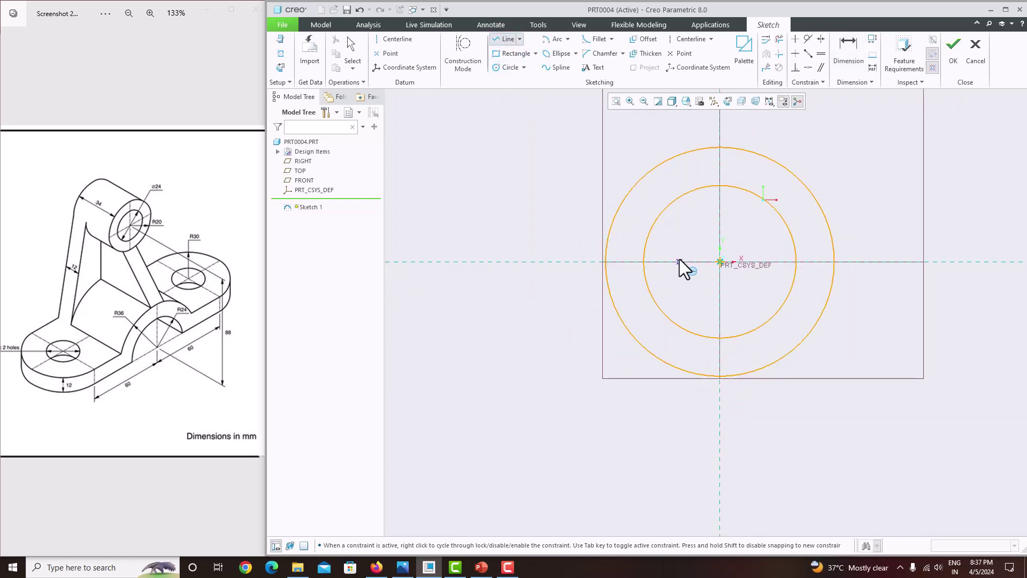
{"action": "left_click", "coordinate": [644, 262]}
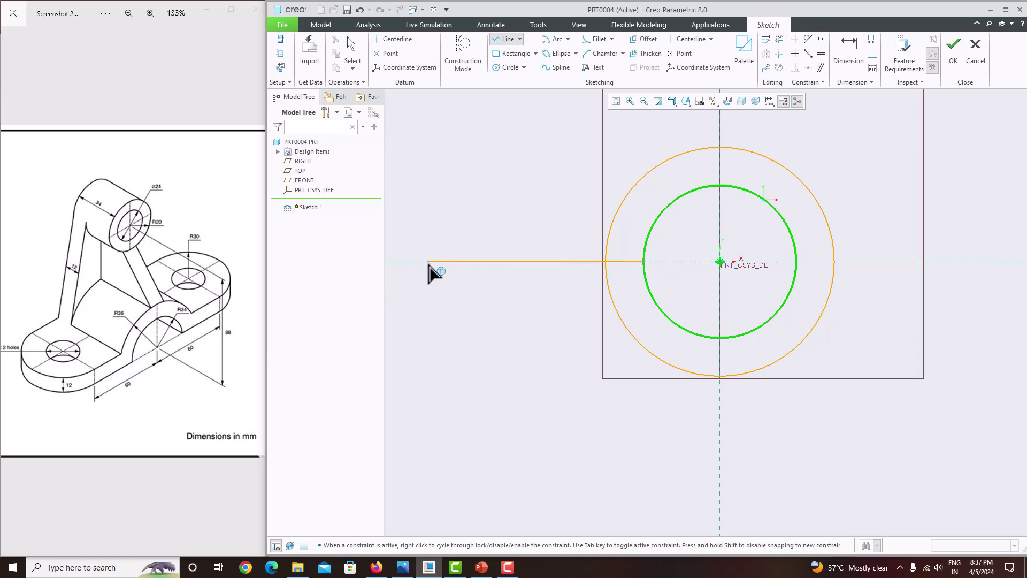
{"action": "left_click", "coordinate": [429, 262]}
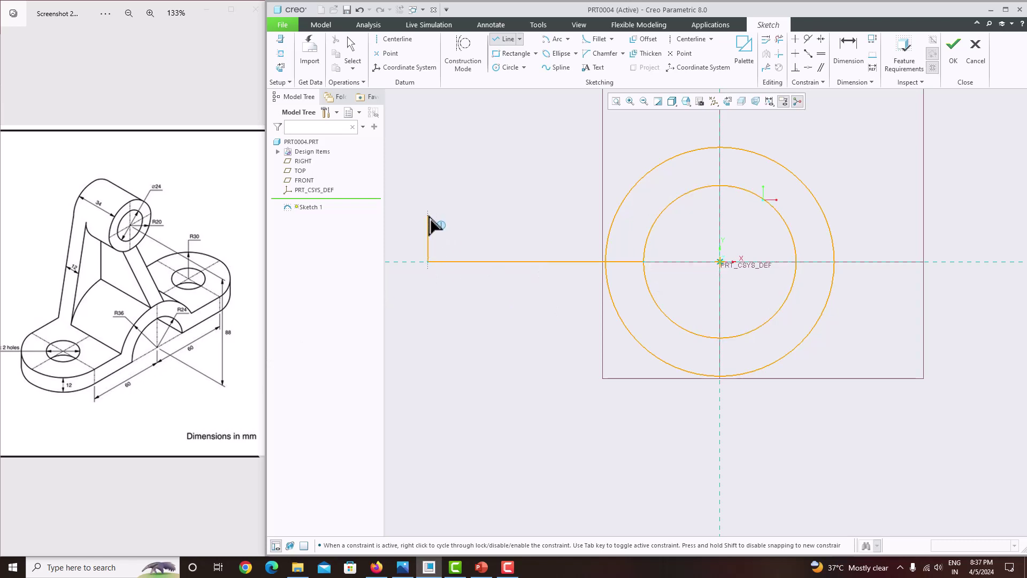
{"action": "left_click", "coordinate": [429, 216]}
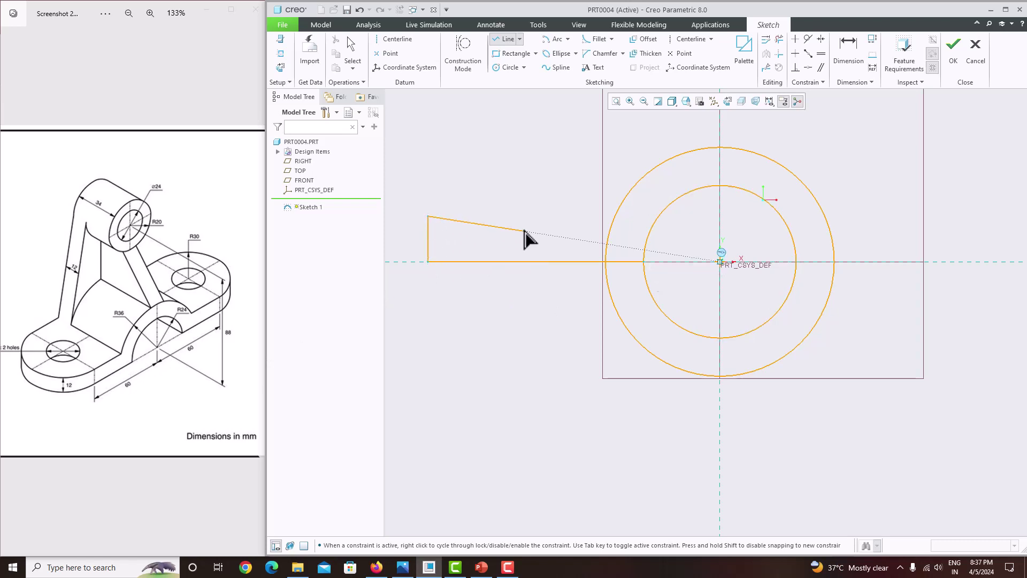
{"action": "left_click", "coordinate": [616, 217]}
{"action": "middle_click", "coordinate": [562, 185]}
{"action": "middle_click", "coordinate": [562, 185]}
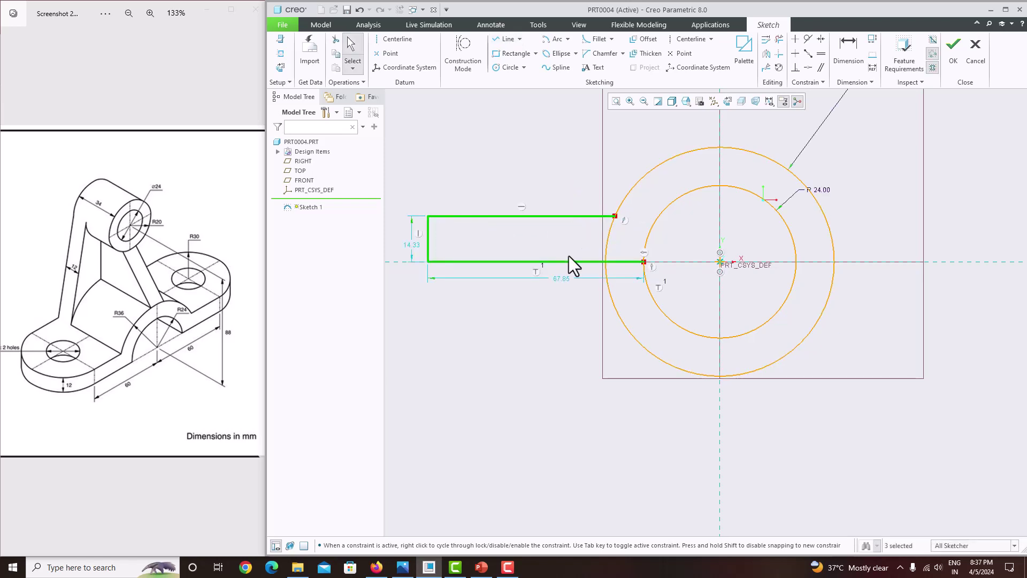
- Mirror the three flange lines about the vertical reference to form the opposite flange
{"action": "scroll", "coordinate": [569, 256], "scroll_direction": "up", "scroll_amount": 2}
{"action": "scroll", "coordinate": [503, 252], "scroll_direction": "down", "scroll_amount": 2}
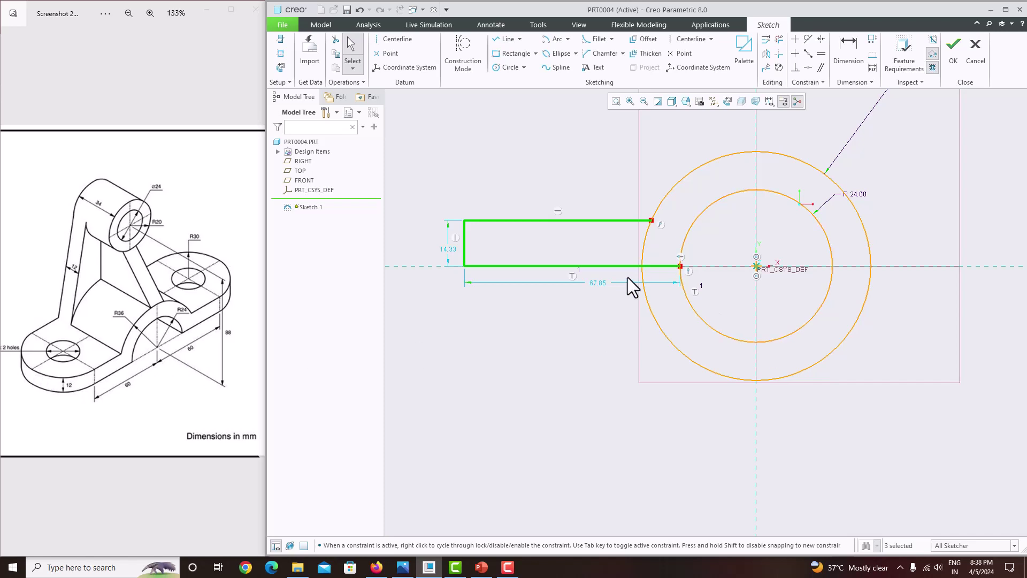
{"action": "scroll", "coordinate": [695, 347], "scroll_direction": "down", "scroll_amount": 2}
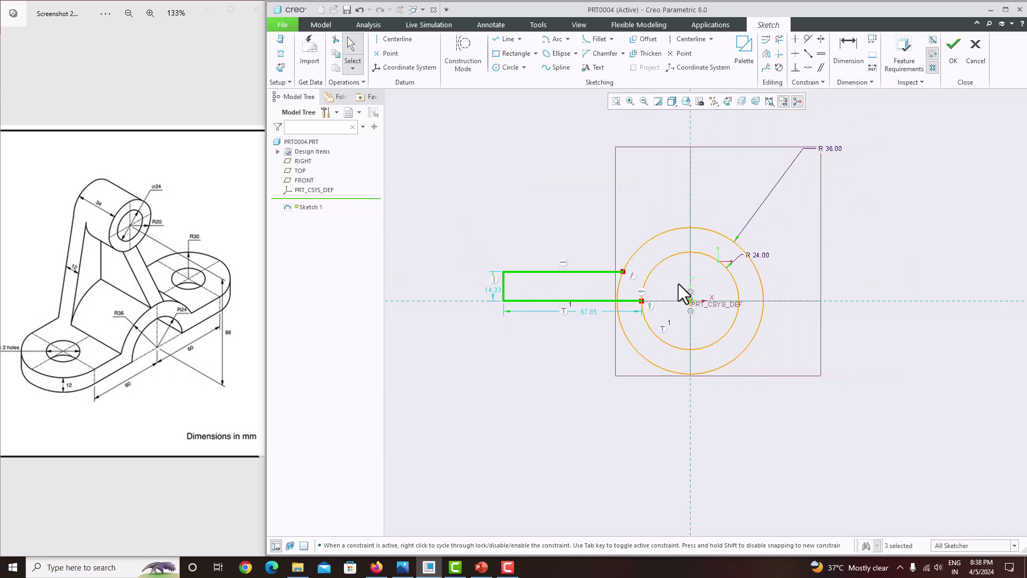
{"action": "left_click", "coordinate": [765, 58]}
{"action": "left_click", "coordinate": [691, 142]}
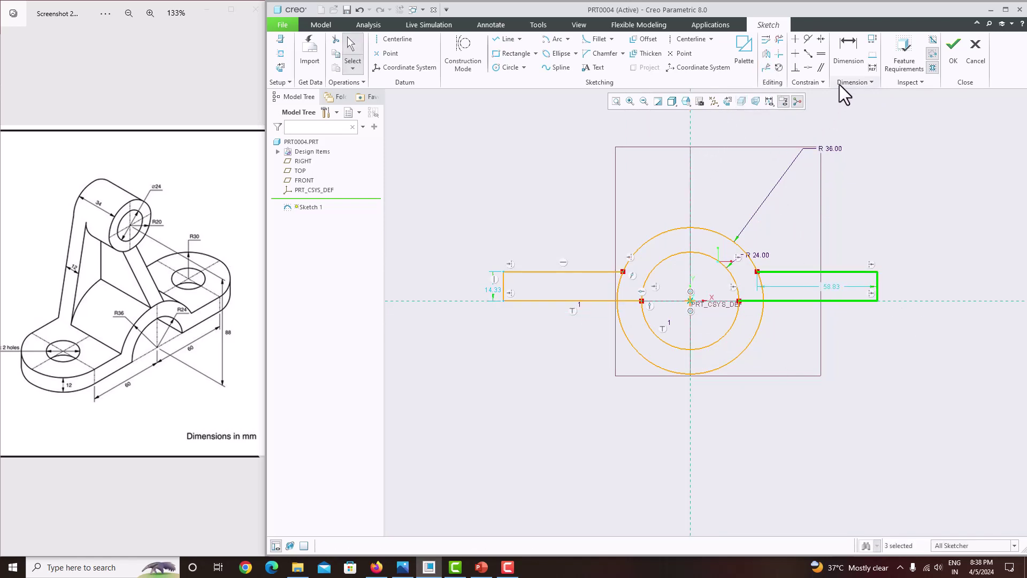
- Dimension the overall length across both flanges as 180 mm and the flange thickness as 12 mm
{"action": "left_click", "coordinate": [846, 73]}
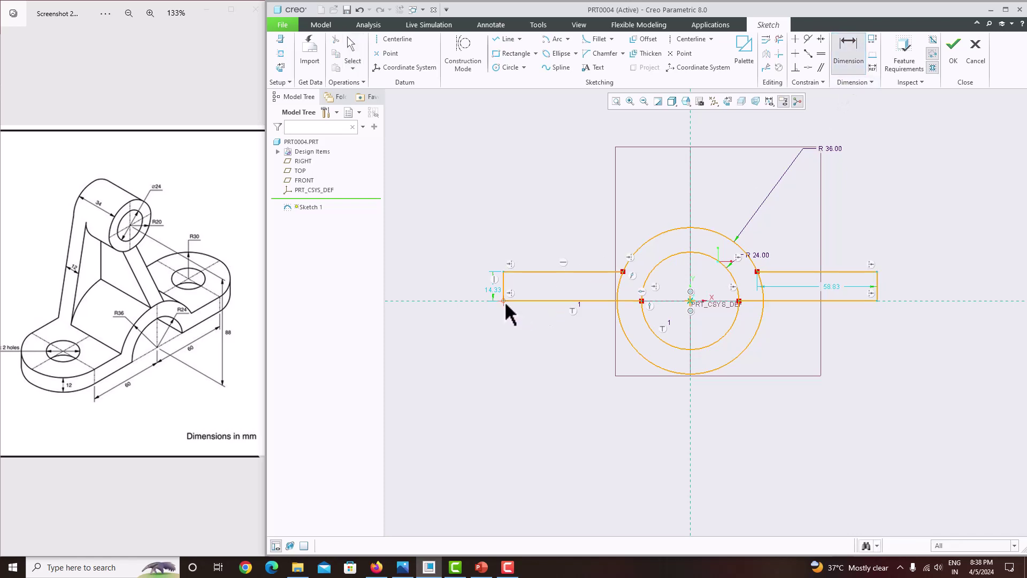
{"action": "middle_click", "coordinate": [795, 357]}
{"action": "type", "text": "180"}
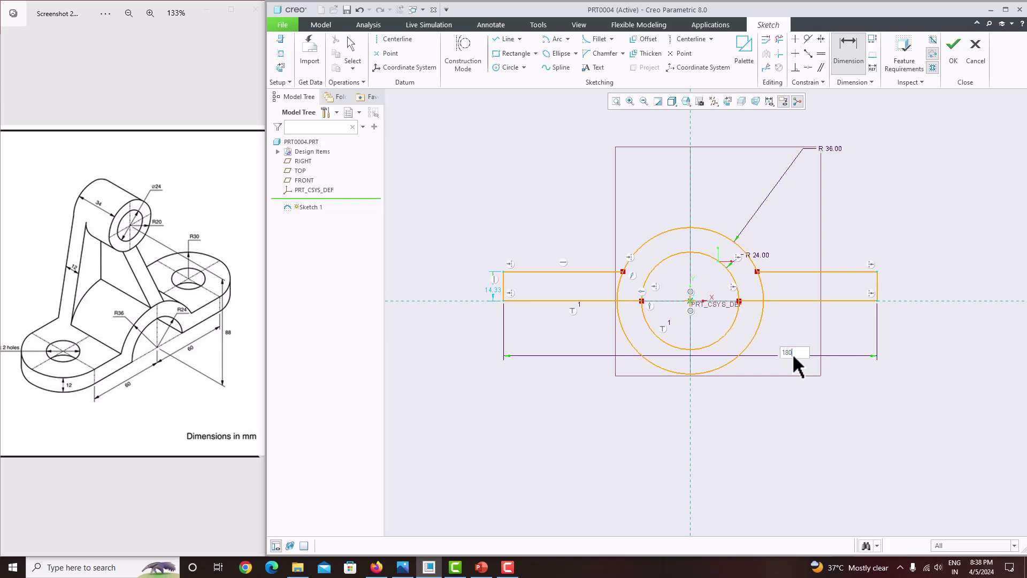
{"action": "key", "text": "Return"}
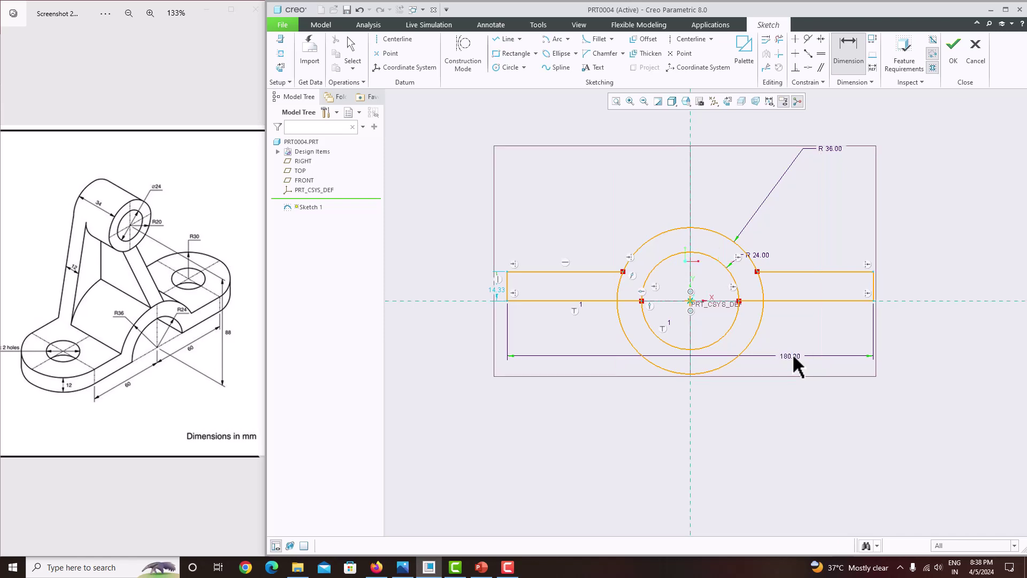
{"action": "middle_click", "coordinate": [493, 292]}
{"action": "type", "text": "12"}
{"action": "key", "text": "Return"}
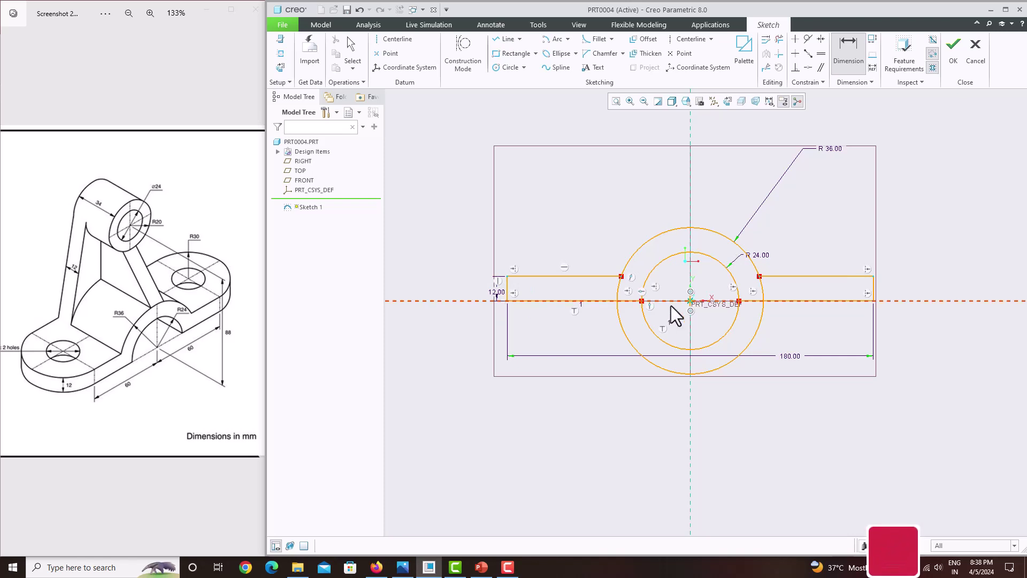
- Trim the lower halves of both circles and the outer circle's segments inside the flanges, and finish the profile sketch
{"action": "scroll", "coordinate": [672, 306], "scroll_direction": "up", "scroll_amount": 3}
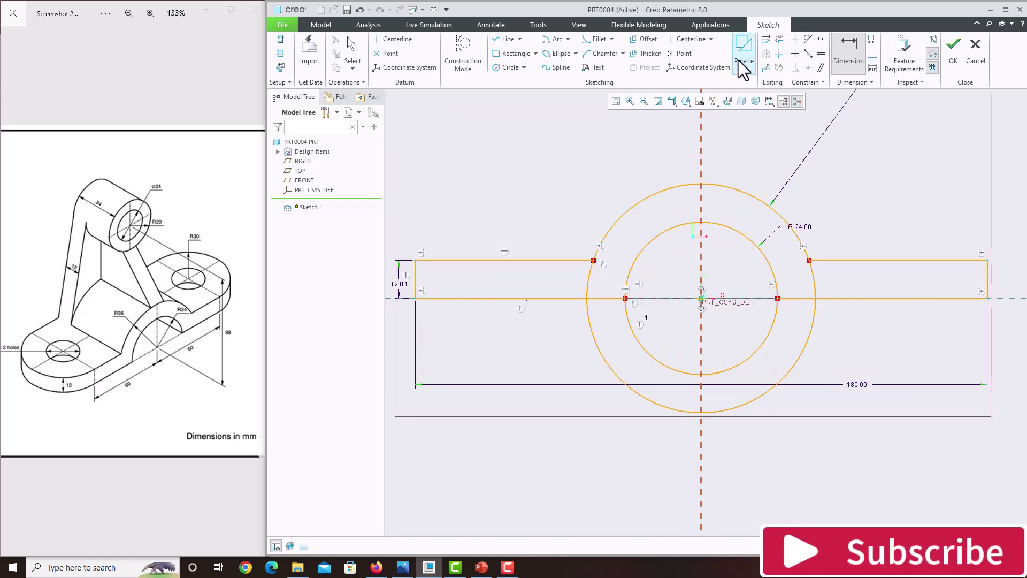
{"action": "left_click", "coordinate": [781, 40]}
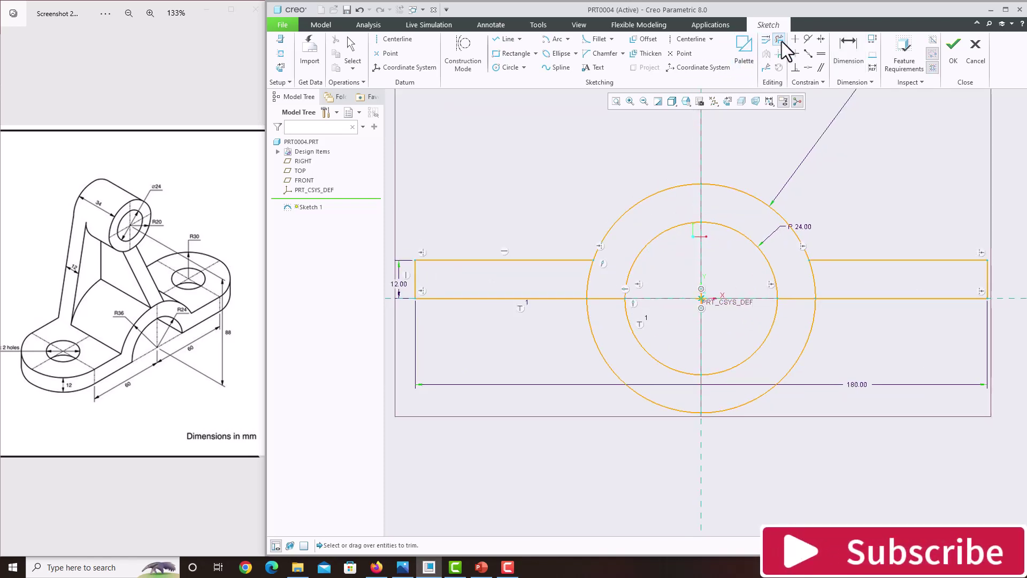
{"action": "left_click_drag", "start_coordinate": [579, 331], "coordinate": [832, 375]}
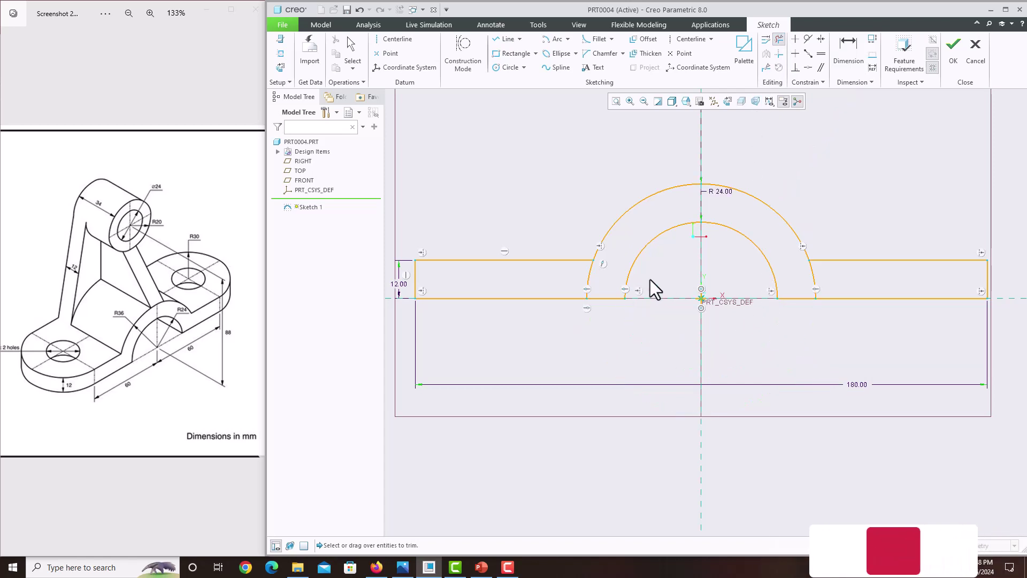
{"action": "left_click", "coordinate": [589, 284]}
{"action": "left_click", "coordinate": [815, 276]}
{"action": "scroll", "coordinate": [735, 312], "scroll_direction": "up", "scroll_amount": 4}
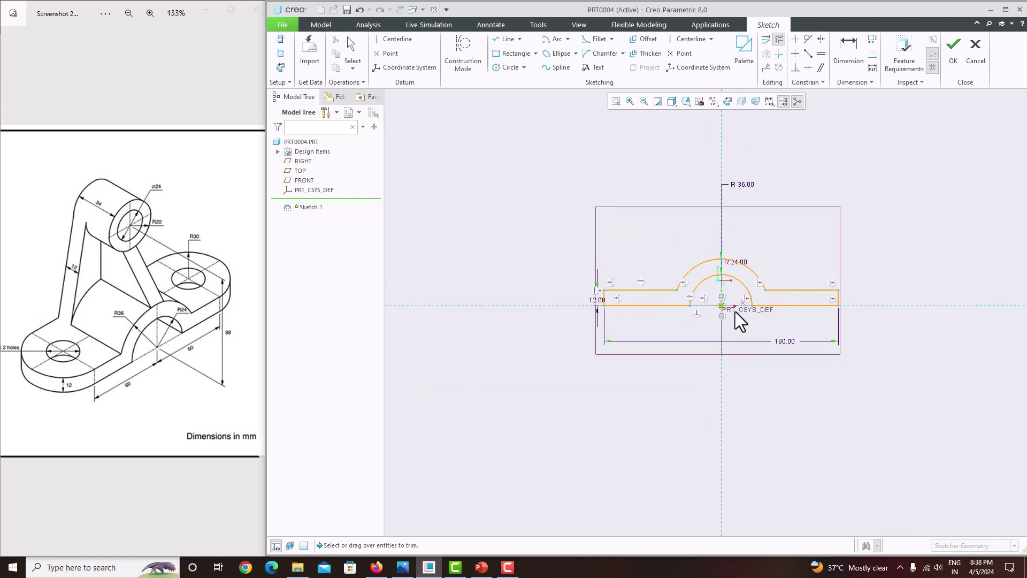
{"action": "middle_click", "coordinate": [775, 331]}
{"action": "scroll", "coordinate": [768, 324], "scroll_direction": "down", "scroll_amount": 3}
{"action": "scroll", "coordinate": [768, 324], "scroll_direction": "up", "scroll_amount": 1}
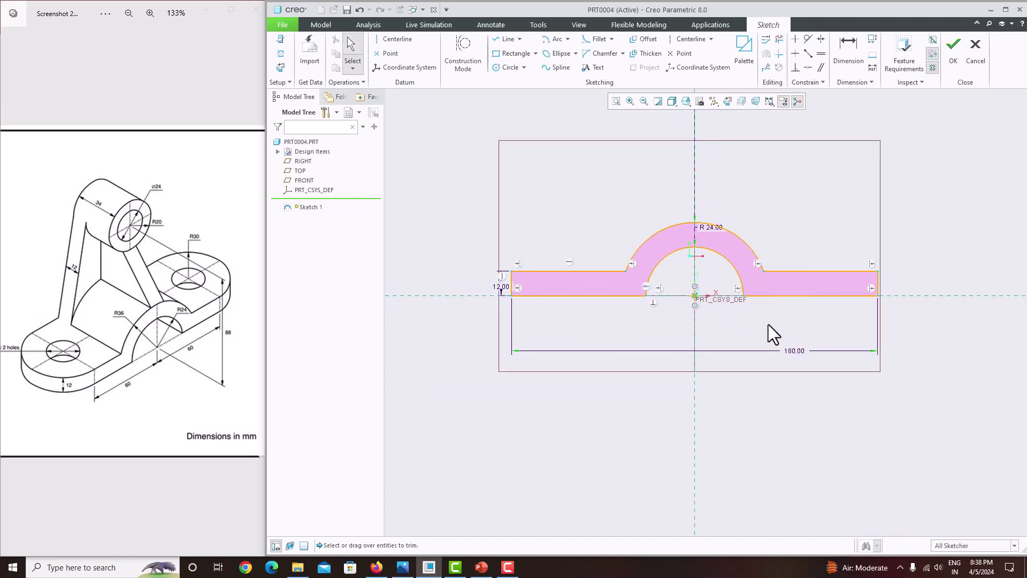
{"action": "left_click", "coordinate": [955, 62]}
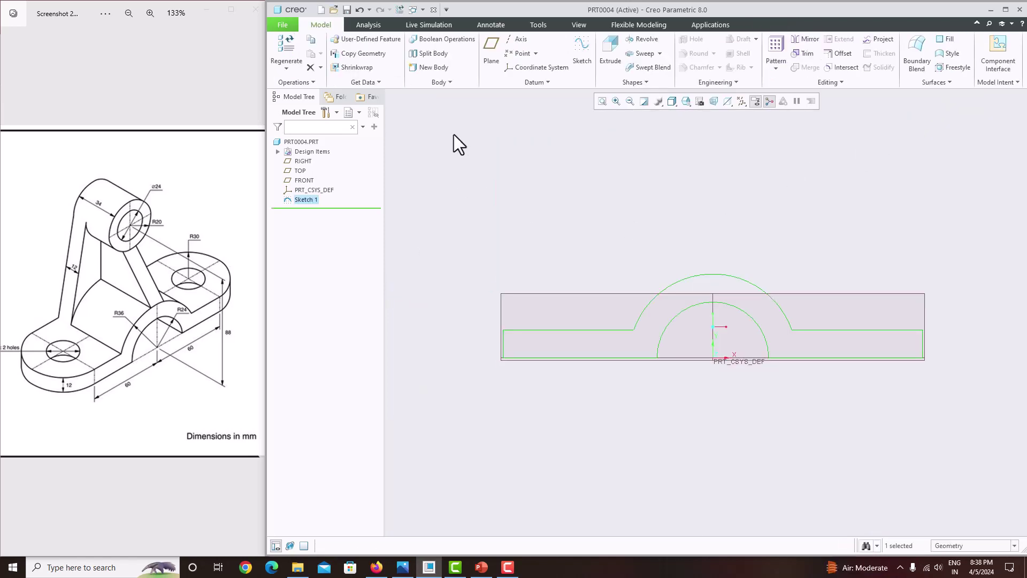
- Extrude the base profile as a solid symmetrically about the sketch plane to a depth of 60 mm
{"action": "left_click", "coordinate": [605, 57]}
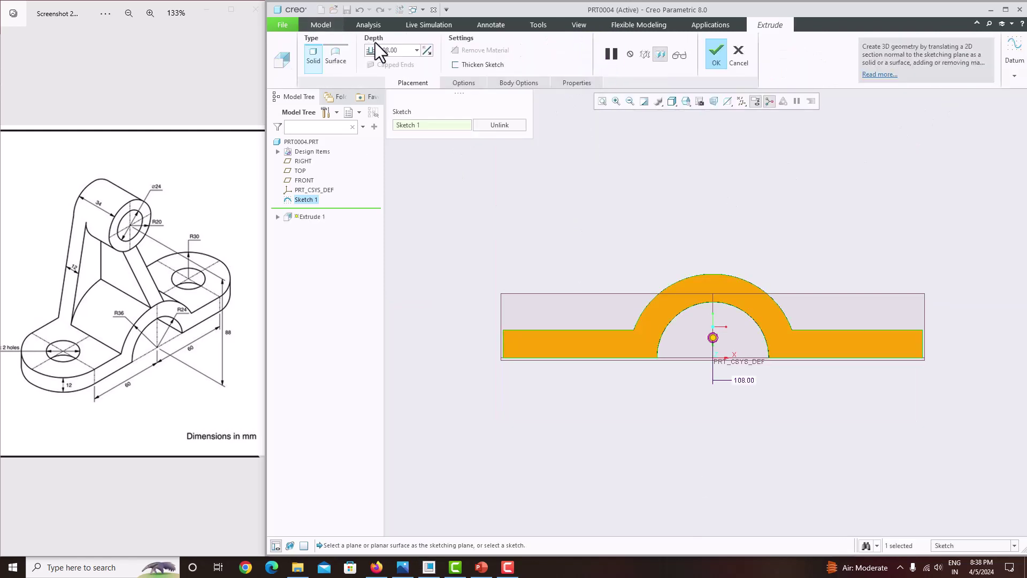
{"action": "key", "text": "ctrl+d"}
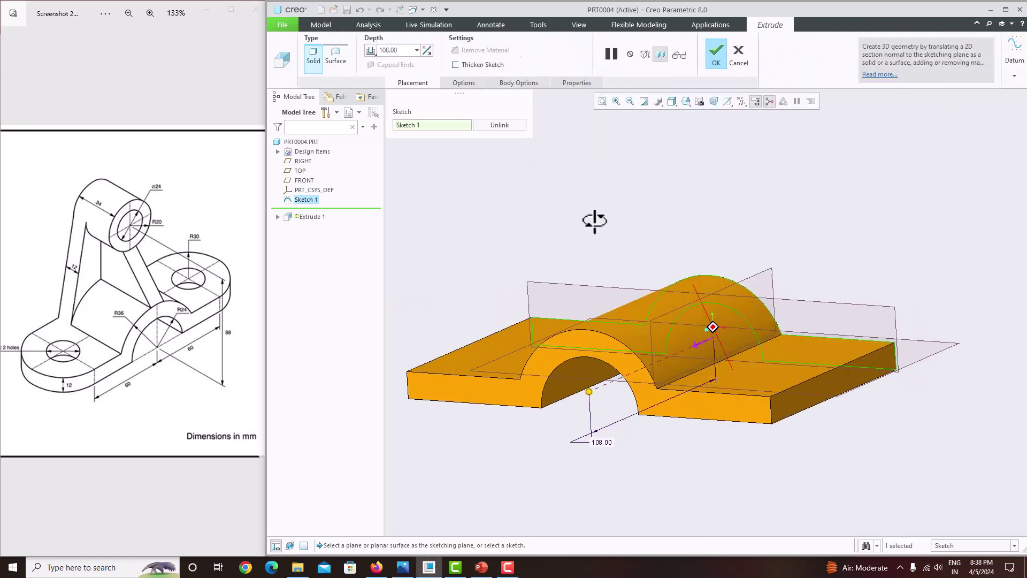
{"action": "left_click", "coordinate": [377, 52]}
{"action": "left_click", "coordinate": [377, 70]}
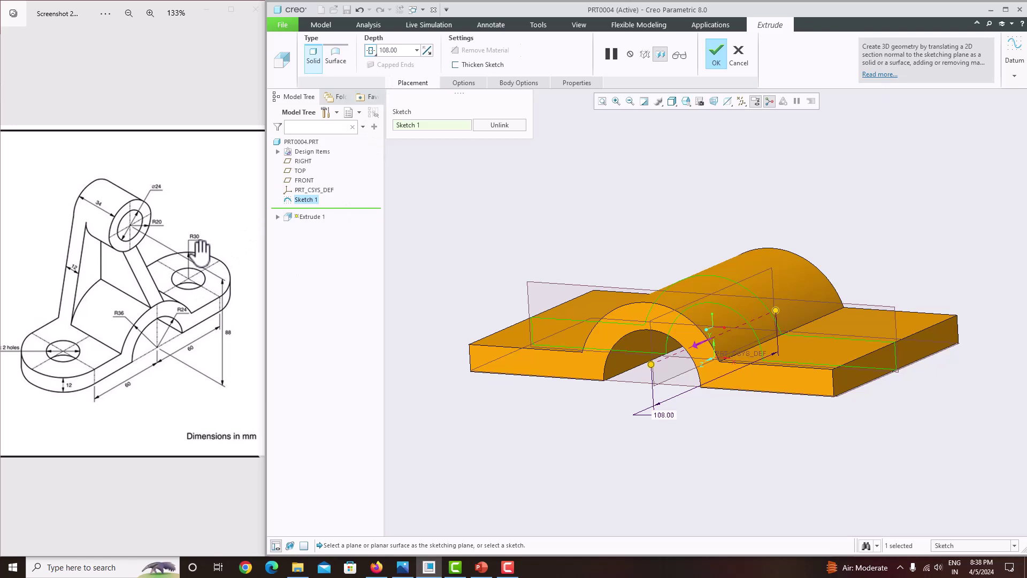
{"action": "double_click", "coordinate": [397, 54]}
{"action": "type", "text": "60"}
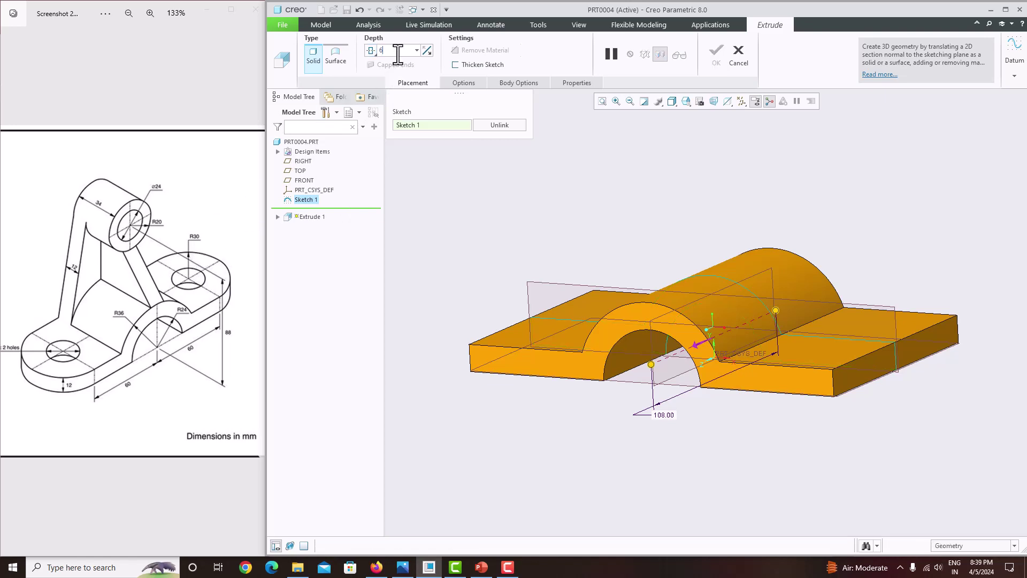
{"action": "key", "text": "Return"}
{"action": "left_click", "coordinate": [722, 57]}
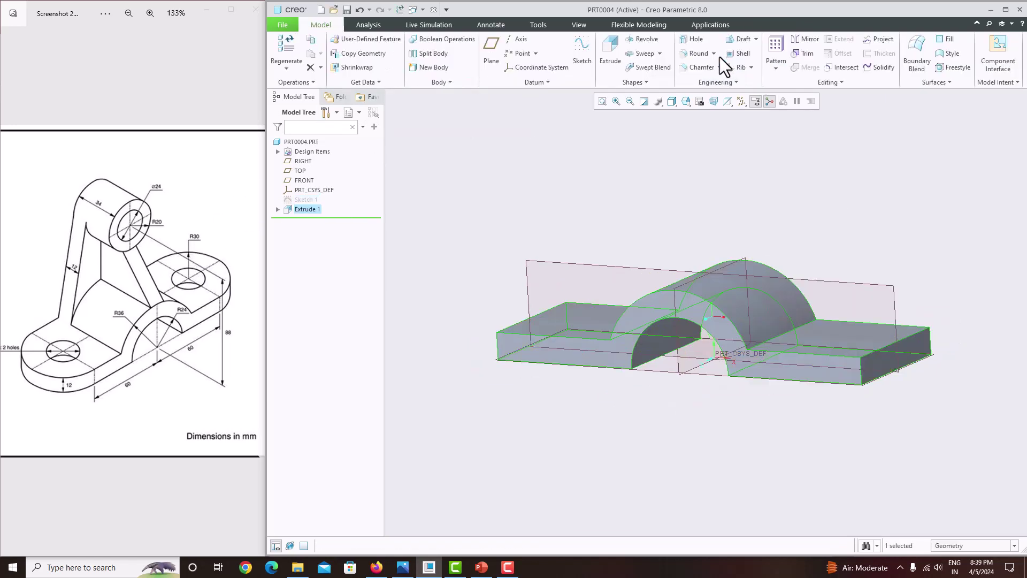
- Start a sketch on the rear end face of the base, viewed face-on, with the arch's outer surface as an added reference
{"action": "middle_click_drag", "start_coordinate": [686, 193], "coordinate": [711, 220]}
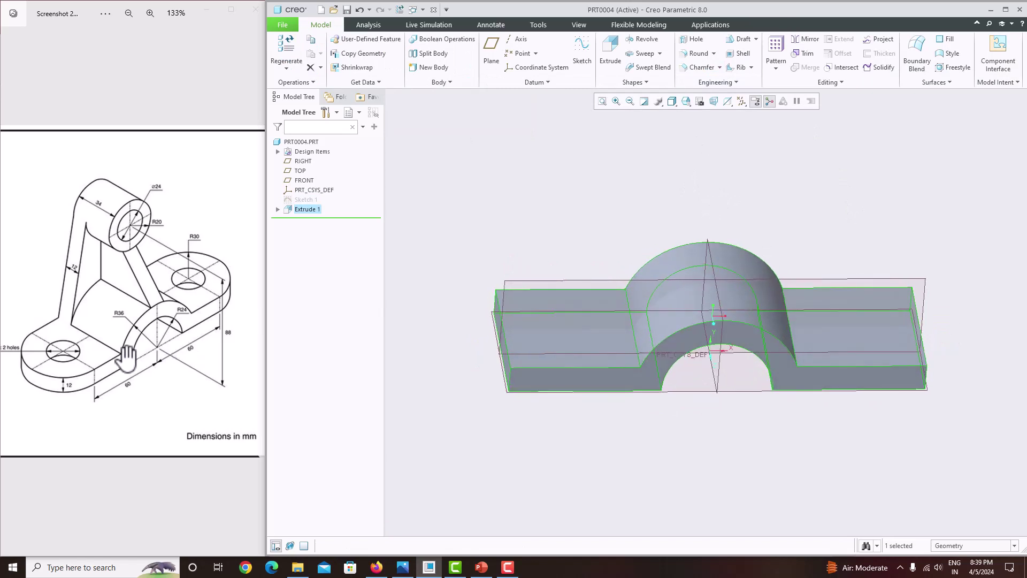
{"action": "mouse_move", "coordinate": [599, 328]}
{"action": "middle_mouse_down"}
{"action": "mouse_move", "coordinate": [687, 317]}
{"action": "mouse_move", "coordinate": [584, 333]}
{"action": "middle_mouse_up"}
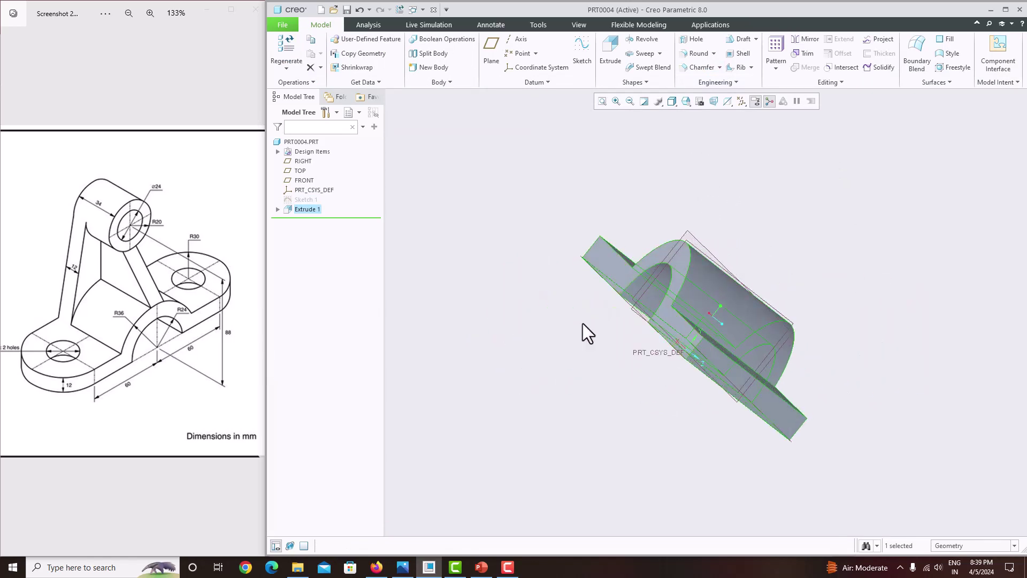
{"action": "left_click", "coordinate": [652, 252]}
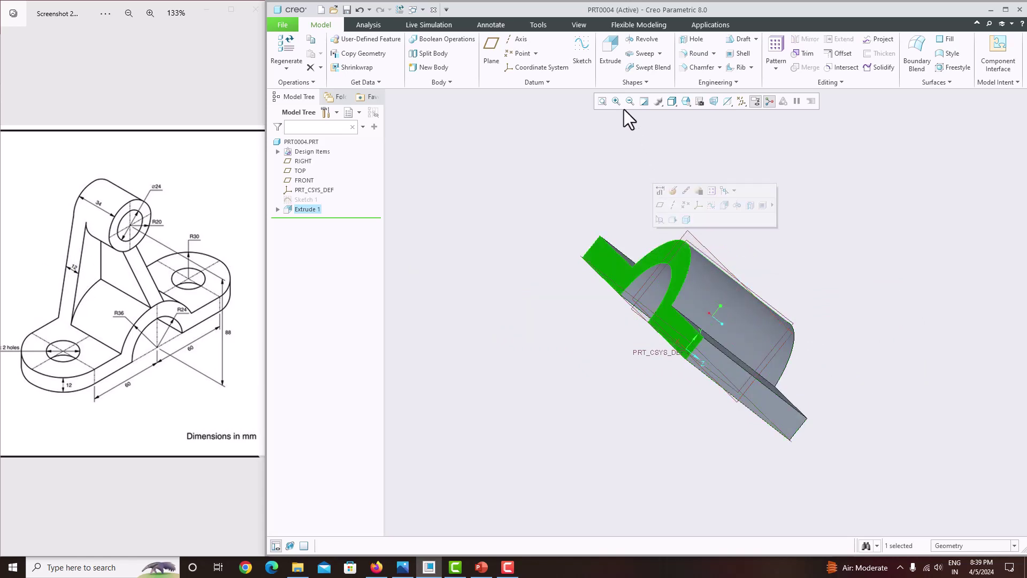
{"action": "left_click", "coordinate": [589, 56]}
{"action": "left_click", "coordinate": [727, 102]}
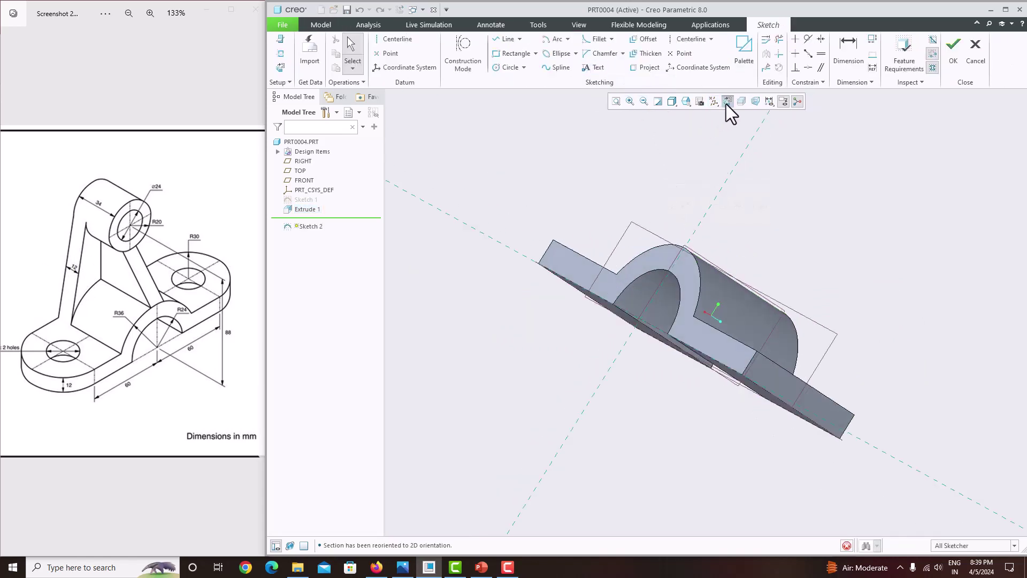
{"action": "left_click", "coordinate": [282, 54]}
{"action": "left_click", "coordinate": [701, 270]}
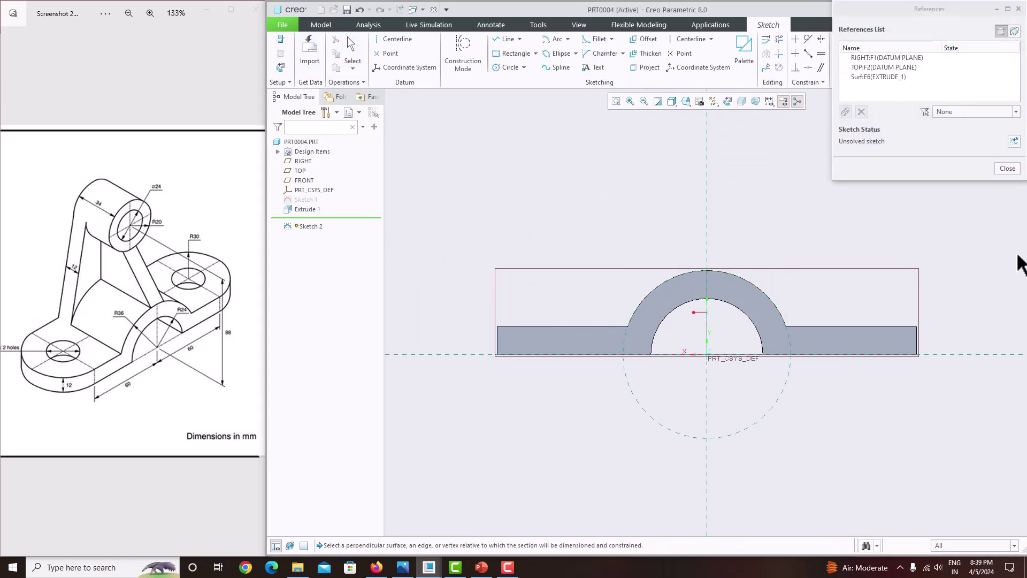
{"action": "left_click", "coordinate": [1008, 168]}
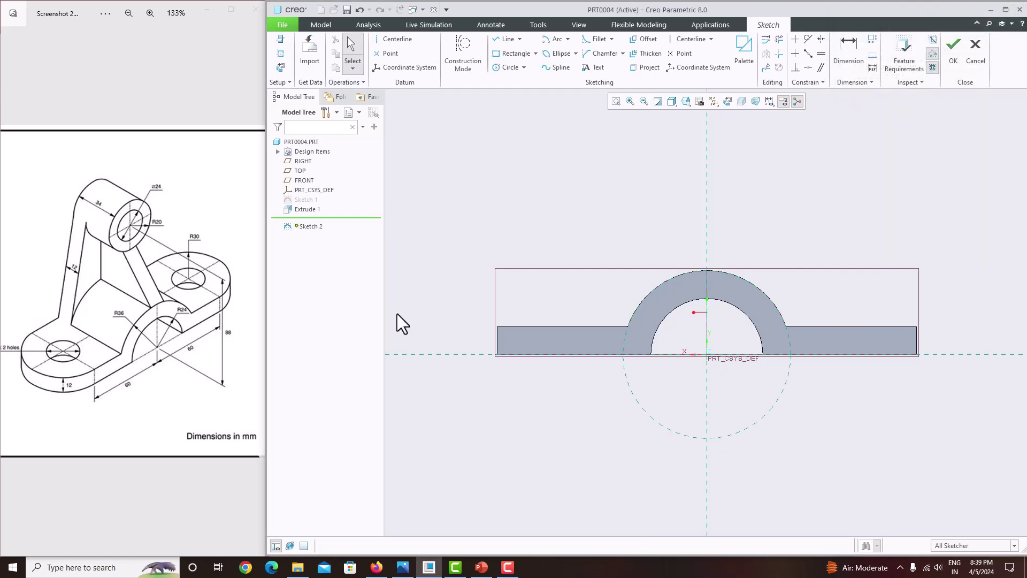
- Draw a circle about 27 mm in diameter on the vertical reference, centred about 92 mm above the base line
{"action": "left_click", "coordinate": [508, 67]}
{"action": "left_click", "coordinate": [707, 141]}
{"action": "left_click", "coordinate": [677, 131]}
{"action": "middle_click", "coordinate": [644, 187]}
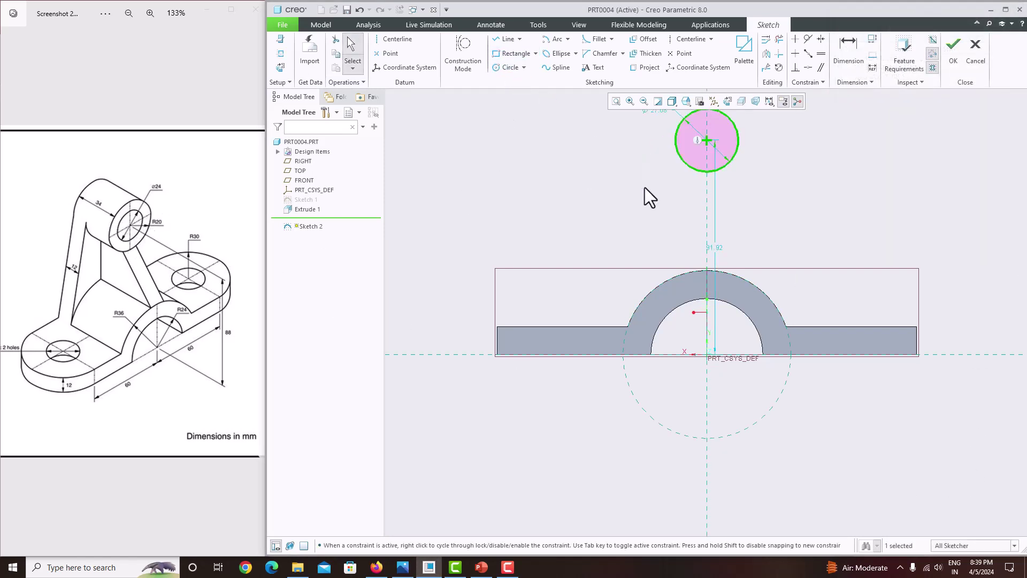
{"action": "scroll", "coordinate": [645, 257], "scroll_direction": "up", "scroll_amount": 4}
{"action": "scroll", "coordinate": [668, 223], "scroll_direction": "down", "scroll_amount": 4}
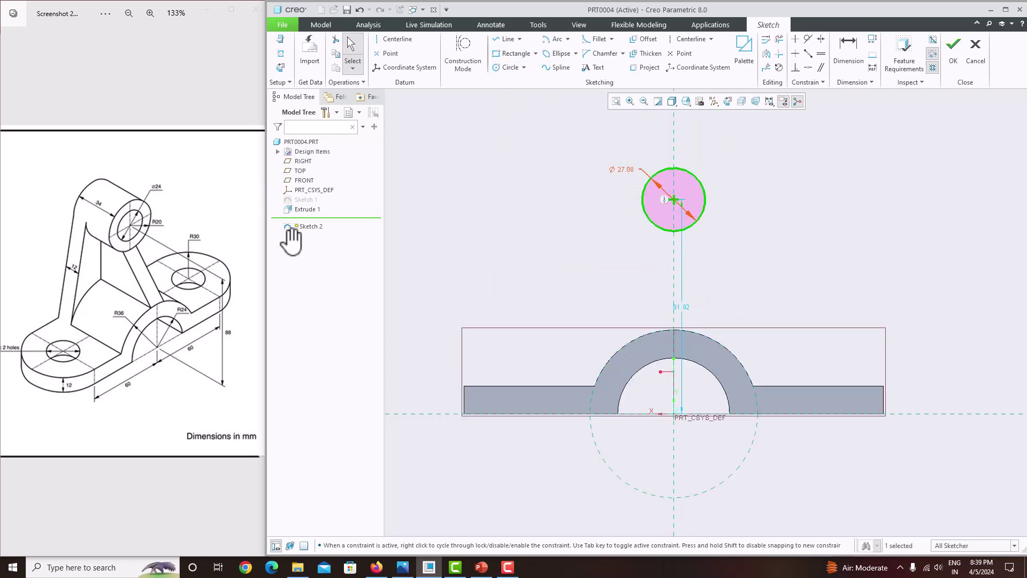
- Dimension the circle's radius as 20 mm and set its centre height above the base line to 88 mm
{"action": "left_click", "coordinate": [844, 64]}
{"action": "left_click", "coordinate": [704, 180]}
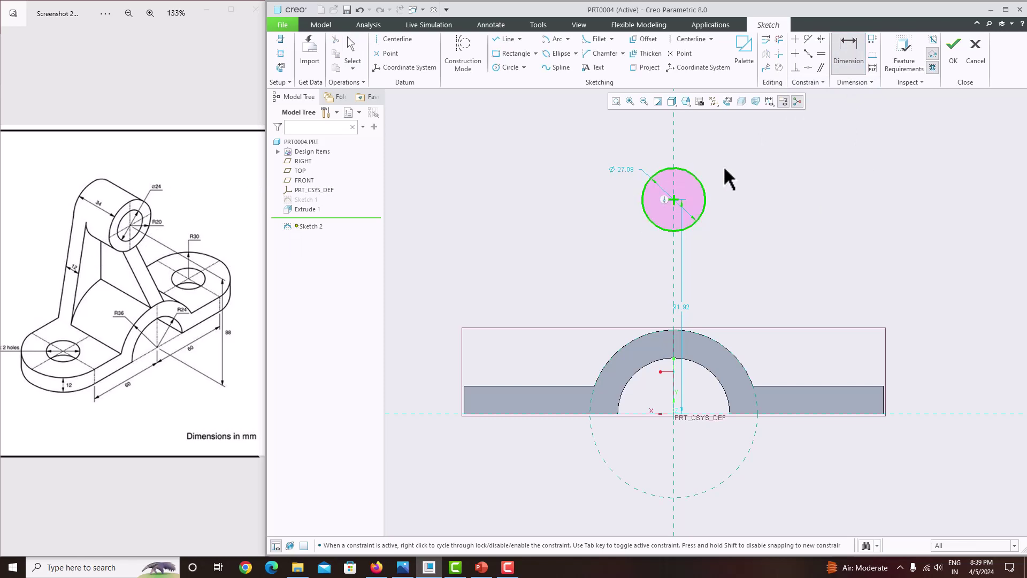
{"action": "middle_click", "coordinate": [724, 166]}
{"action": "type", "text": "20"}
{"action": "key", "text": "Return"}
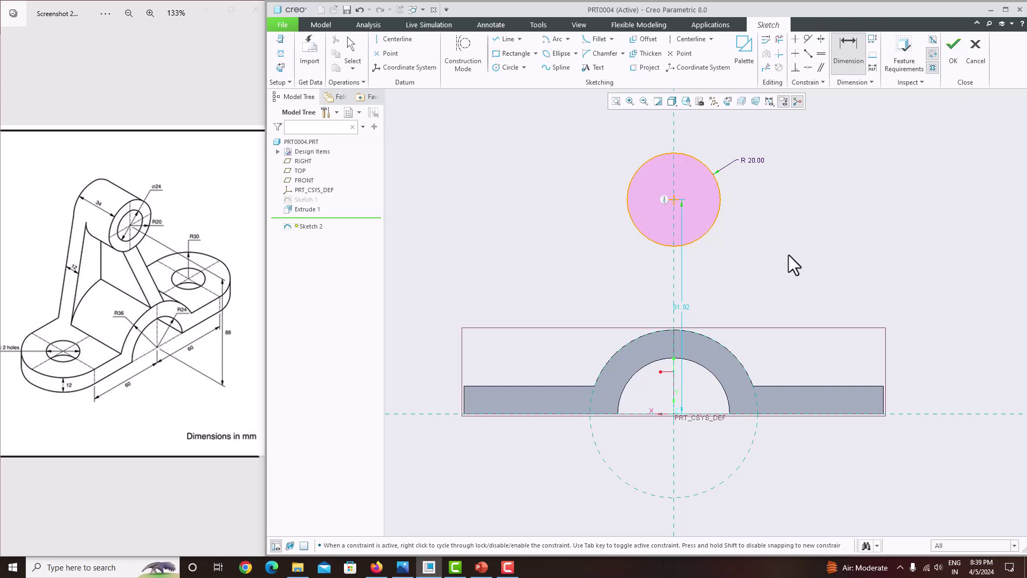
{"action": "double_click", "coordinate": [685, 309]}
{"action": "type", "text": "88"}
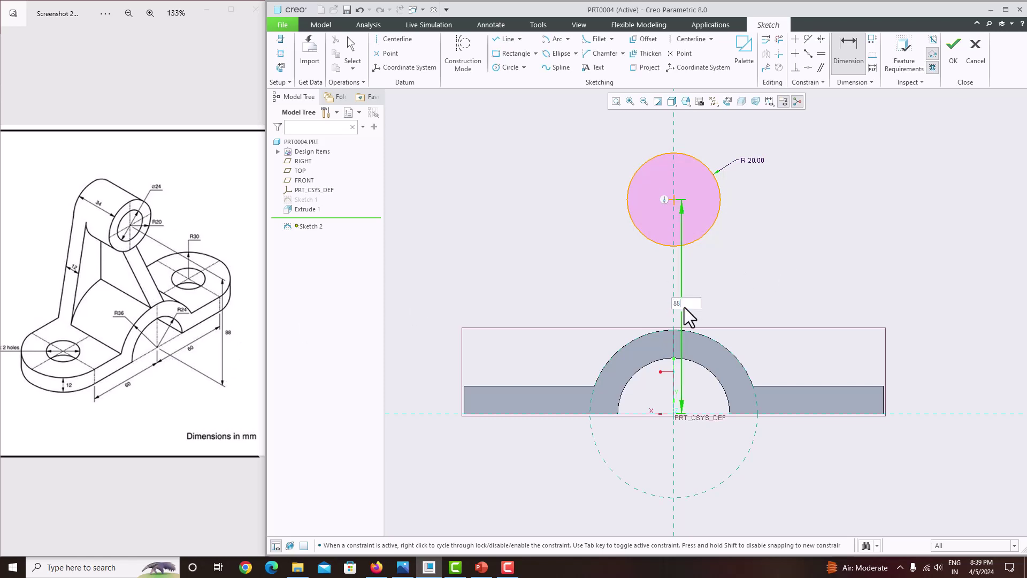
{"action": "key", "text": "Return"}
- Draw two slanted lines from the sides of the circle down to the corners where the arch meets the flanges
{"action": "left_click", "coordinate": [502, 42]}
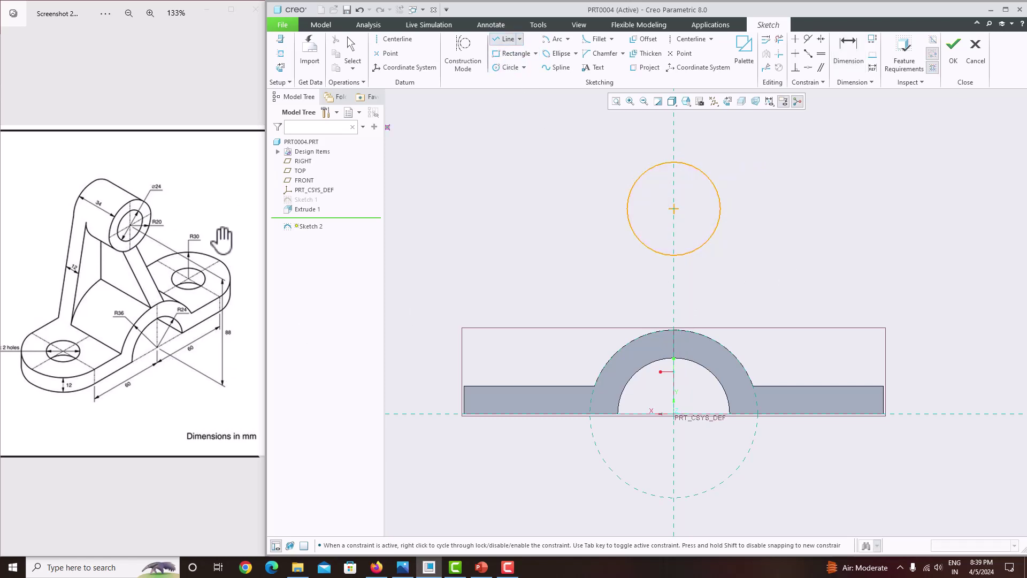
{"action": "left_click", "coordinate": [629, 195]}
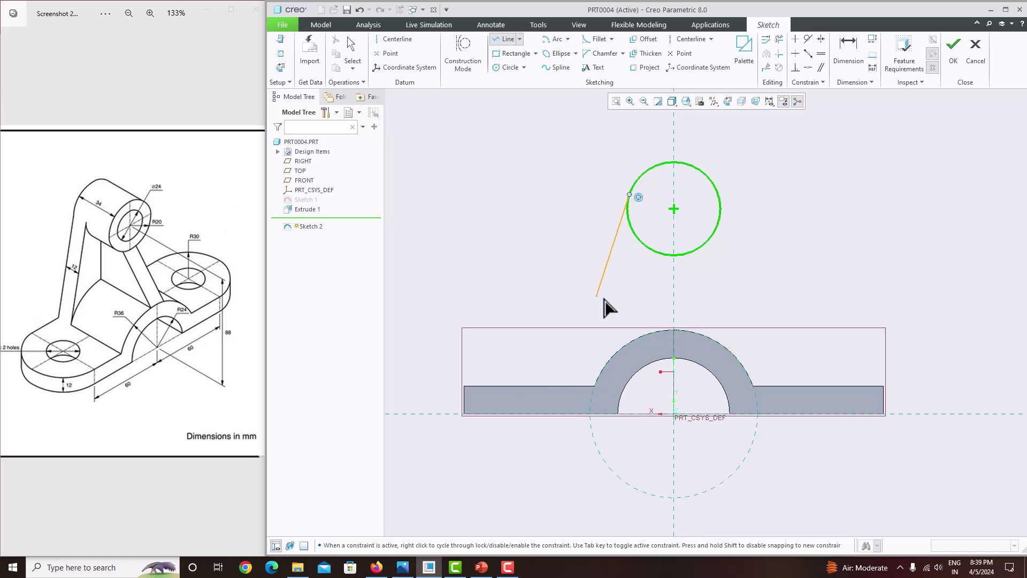
{"action": "left_click", "coordinate": [607, 386]}
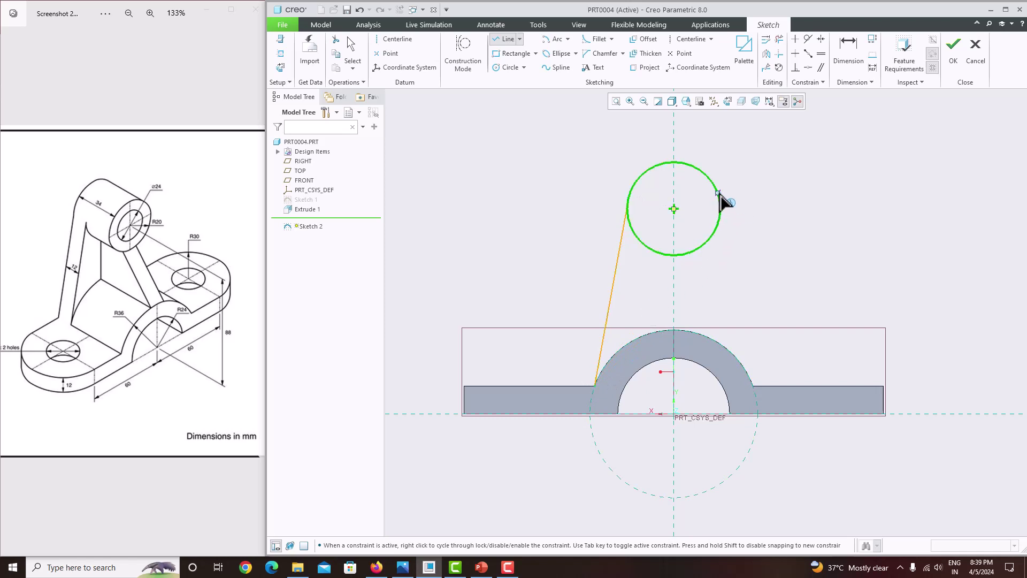
{"action": "left_click", "coordinate": [722, 197]}
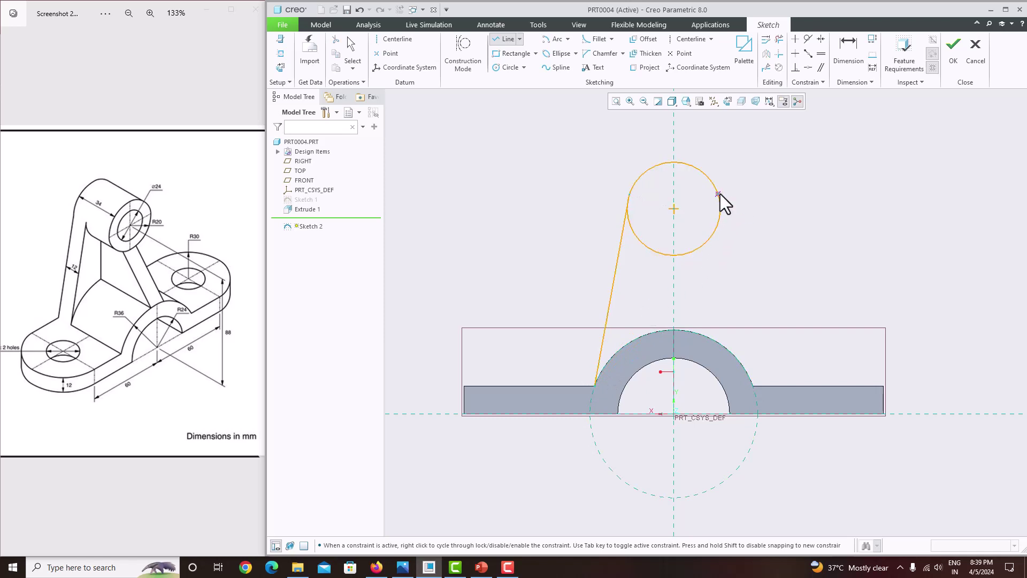
{"action": "left_click", "coordinate": [753, 383]}
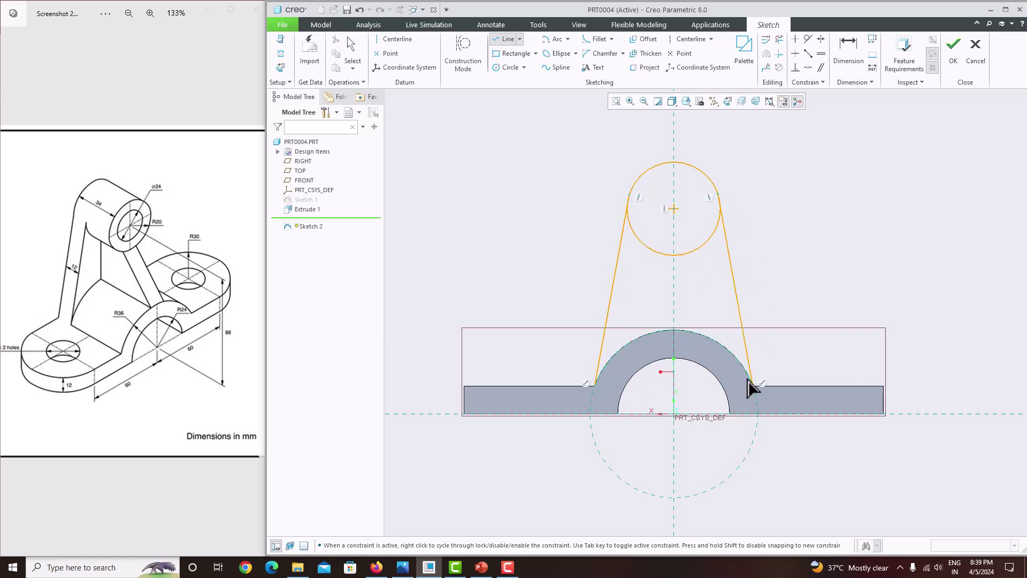
{"action": "middle_click", "coordinate": [779, 288]}
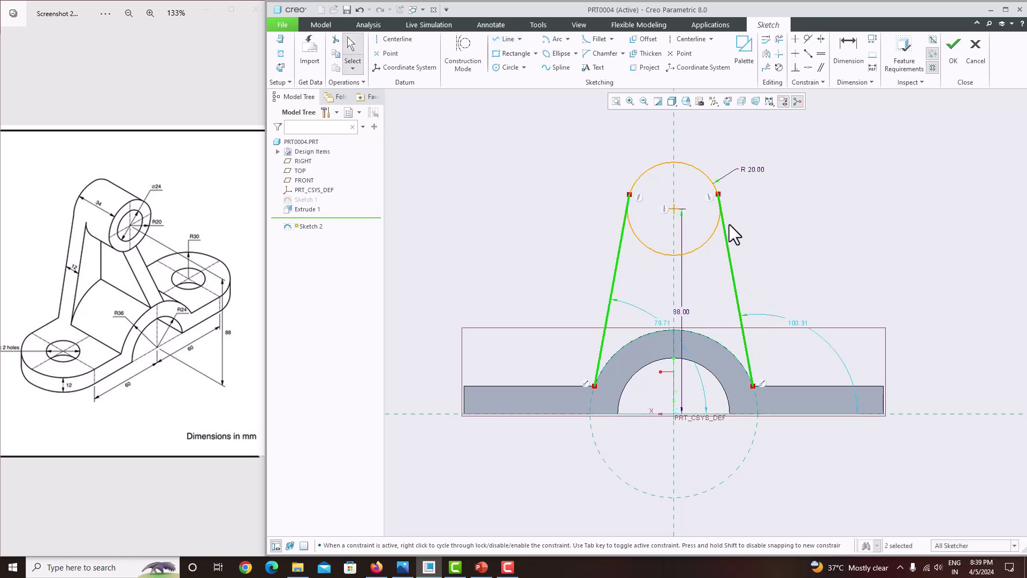
- Constrain both slanted side lines tangent to the 20 mm radius circle
{"action": "left_click", "coordinate": [808, 40]}
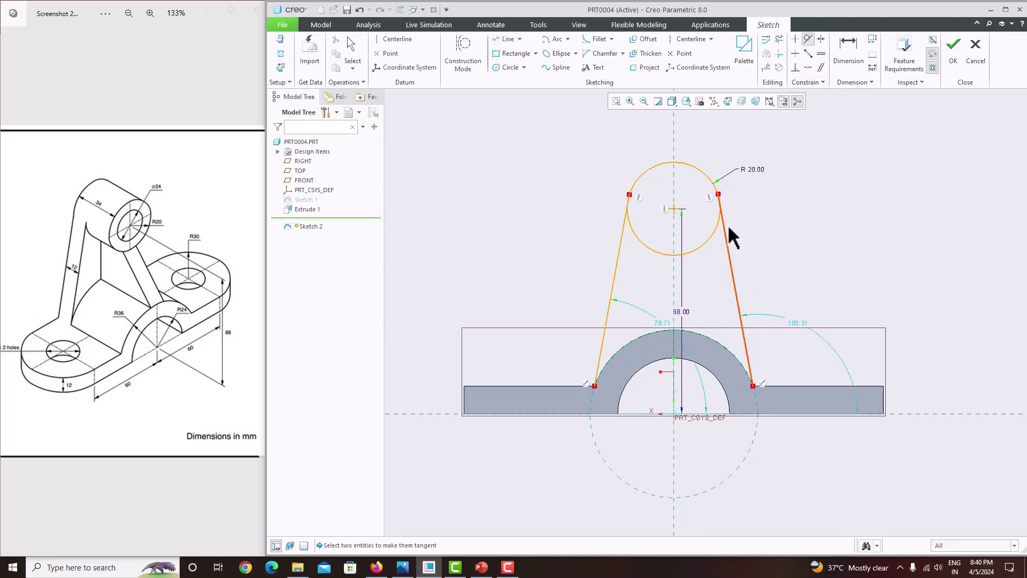
{"action": "left_click", "coordinate": [712, 236]}
{"action": "left_click", "coordinate": [725, 240]}
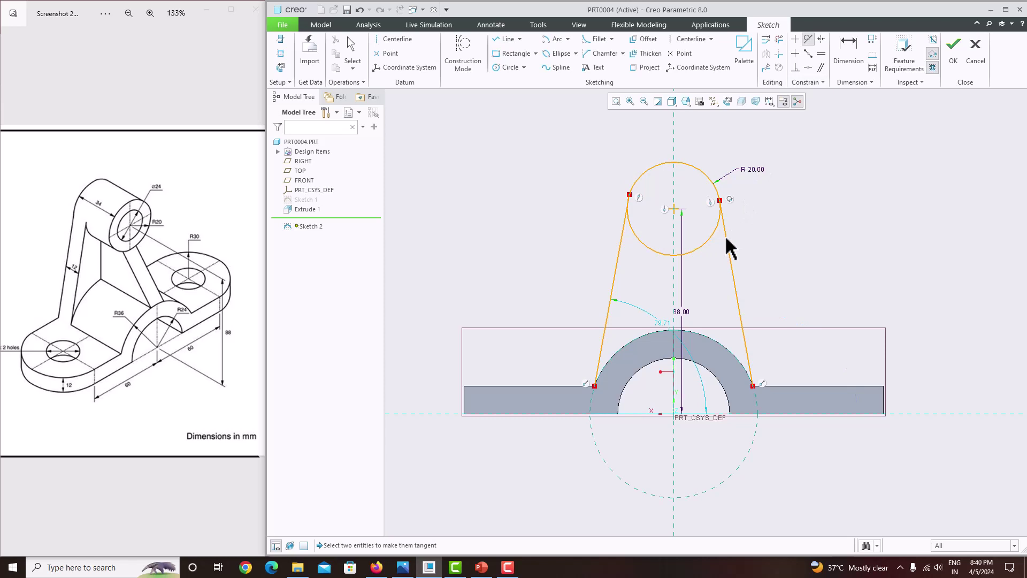
{"action": "left_click", "coordinate": [637, 235]}
{"action": "left_click", "coordinate": [622, 237]}
- Draw a centre-and-ends arc along the outer arch edge, joining the lower ends of the two side lines
{"action": "left_click", "coordinate": [513, 63]}
{"action": "left_click", "coordinate": [567, 39]}
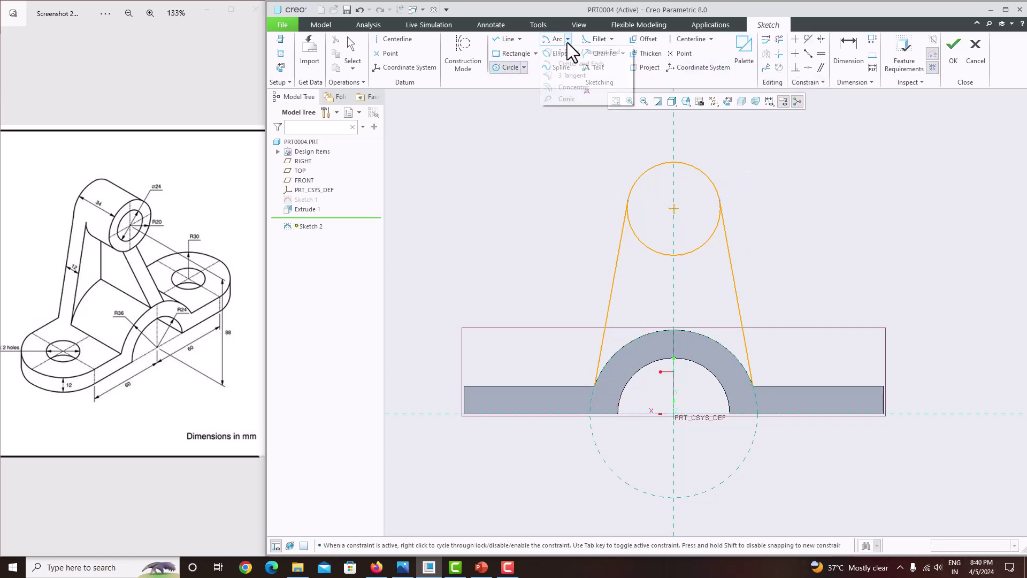
{"action": "left_click", "coordinate": [573, 63]}
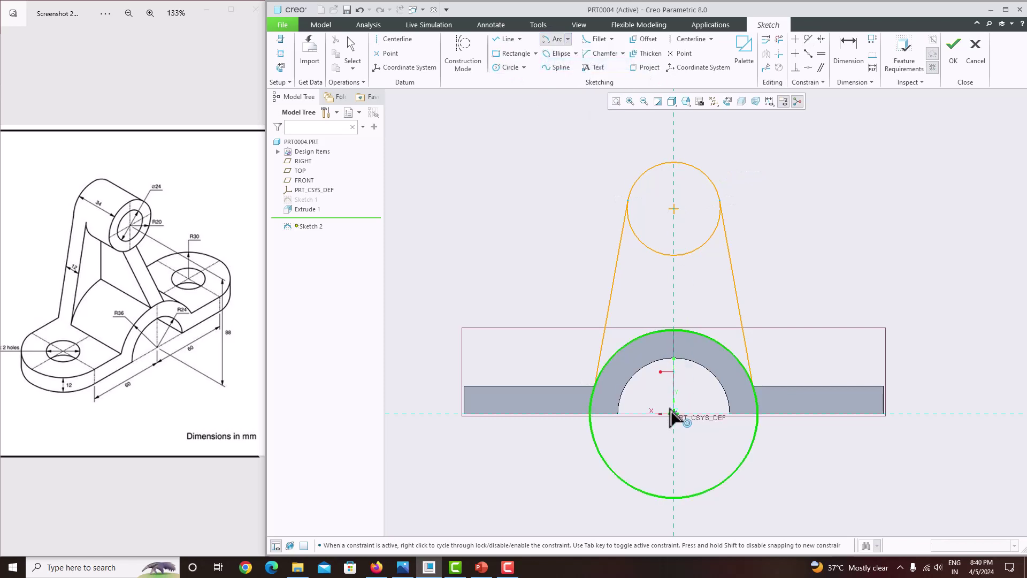
{"action": "left_click", "coordinate": [673, 413]}
{"action": "left_click", "coordinate": [596, 385]}
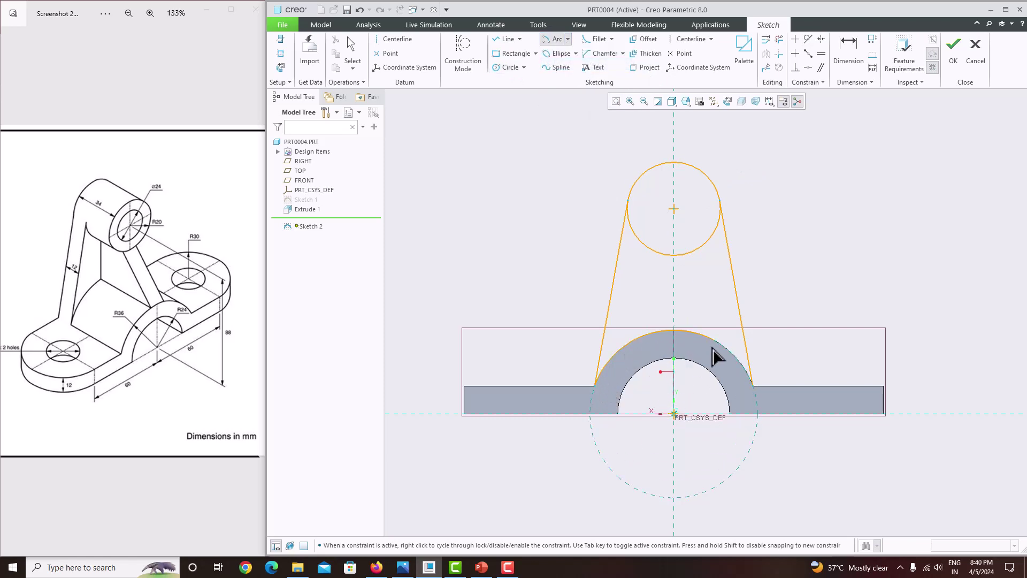
{"action": "left_click", "coordinate": [756, 385]}
{"action": "middle_click", "coordinate": [782, 291]}
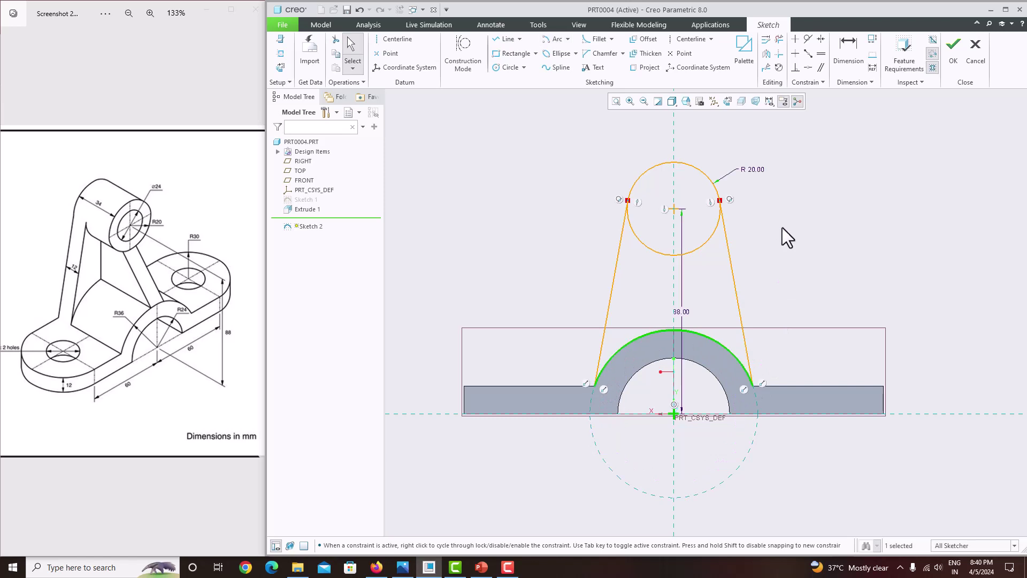
- Trim away the lower part of the 20 mm radius circle between the tangent lines and finish the sketch
{"action": "left_click", "coordinate": [777, 40]}
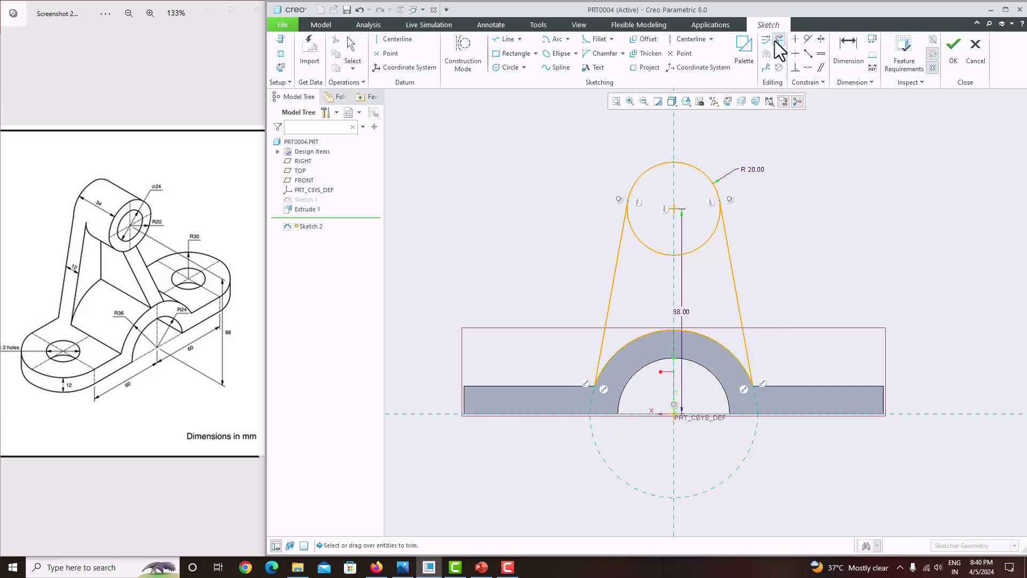
{"action": "left_click_drag", "start_coordinate": [650, 269], "coordinate": [651, 270]}
{"action": "middle_click", "coordinate": [693, 252]}
{"action": "left_click", "coordinate": [955, 51]}
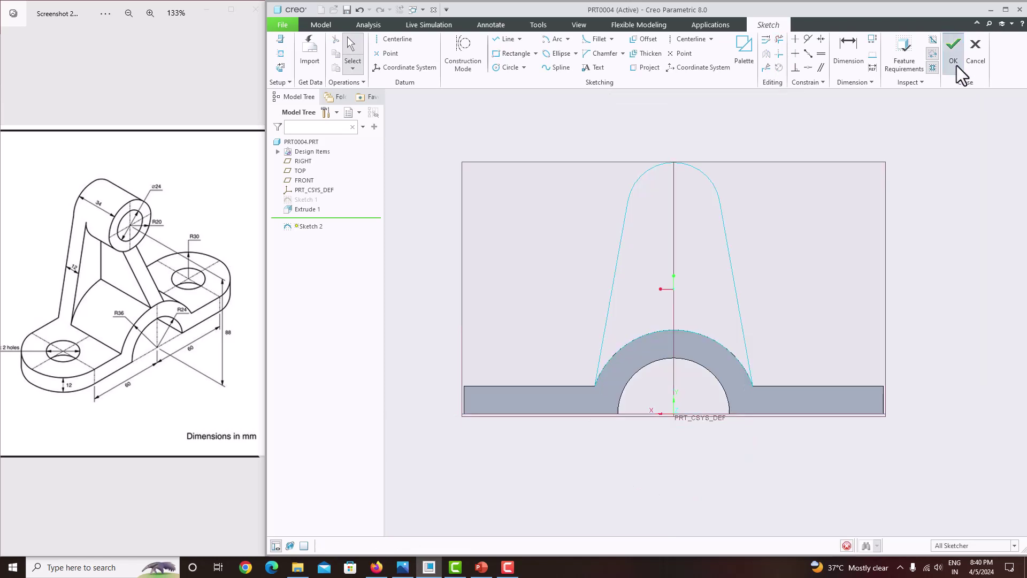
- Extrude the upright support profile 12 mm in the reversed direction, over the arched base
{"action": "left_click", "coordinate": [619, 65]}
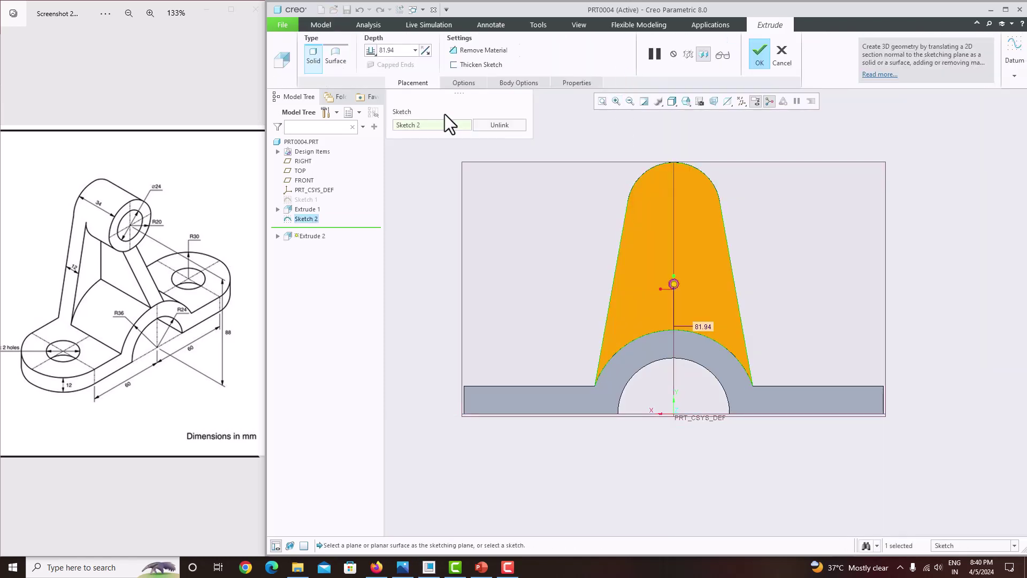
{"action": "middle_click_drag", "start_coordinate": [413, 170], "coordinate": [475, 196]}
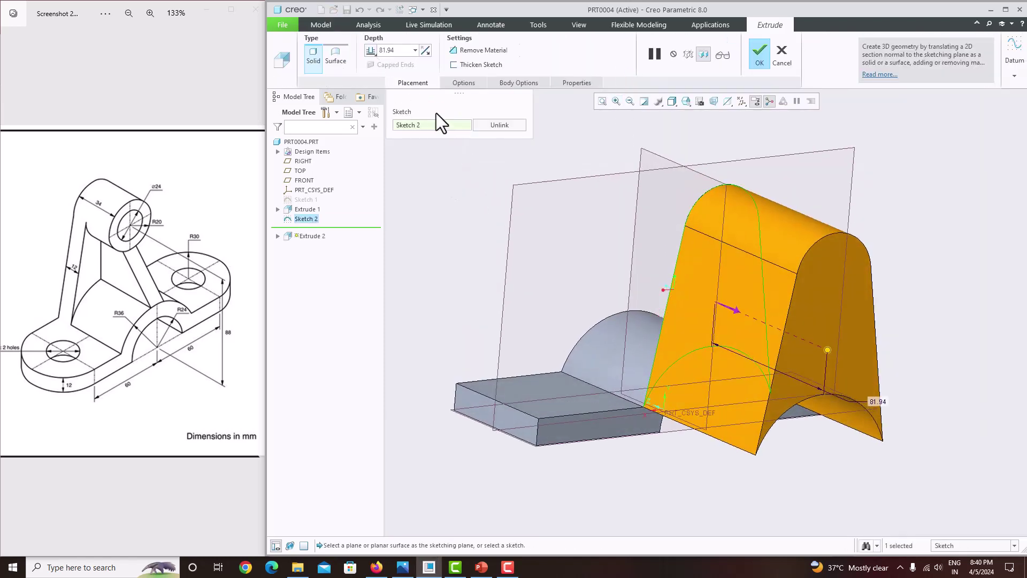
{"action": "left_click", "coordinate": [720, 310]}
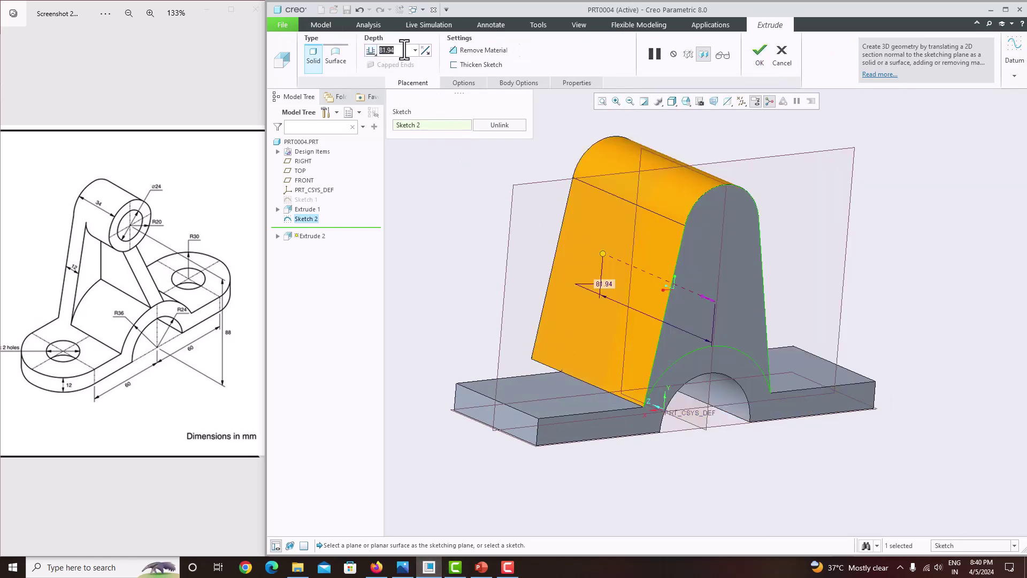
{"action": "type", "text": "12"}
{"action": "key", "text": "Return"}
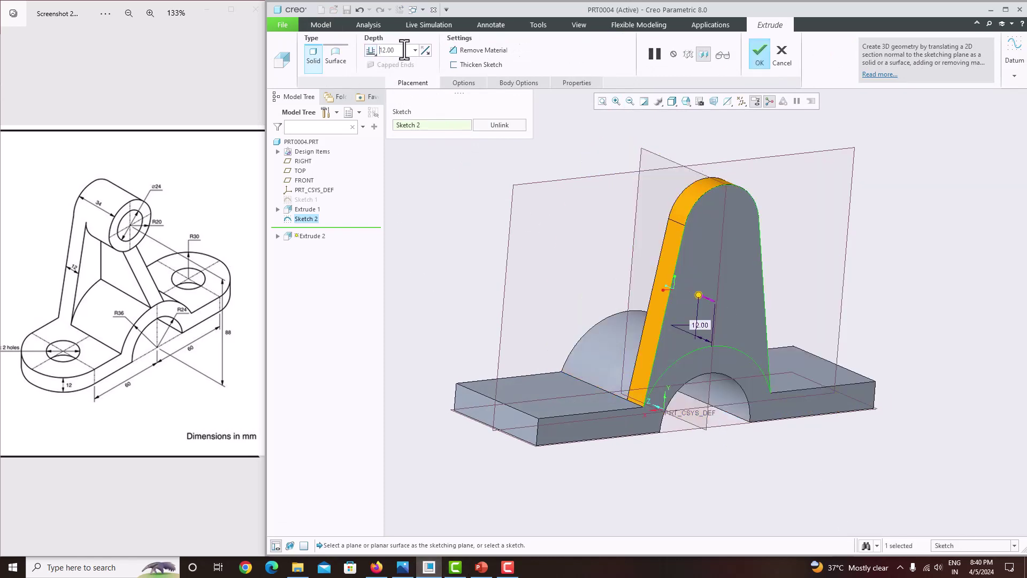
{"action": "middle_click", "coordinate": [648, 177]}
- Start a sketch on the flat rear face of the support and add its rounded top edge as a sketch reference
{"action": "middle_click_drag", "start_coordinate": [653, 171], "coordinate": [743, 235]}
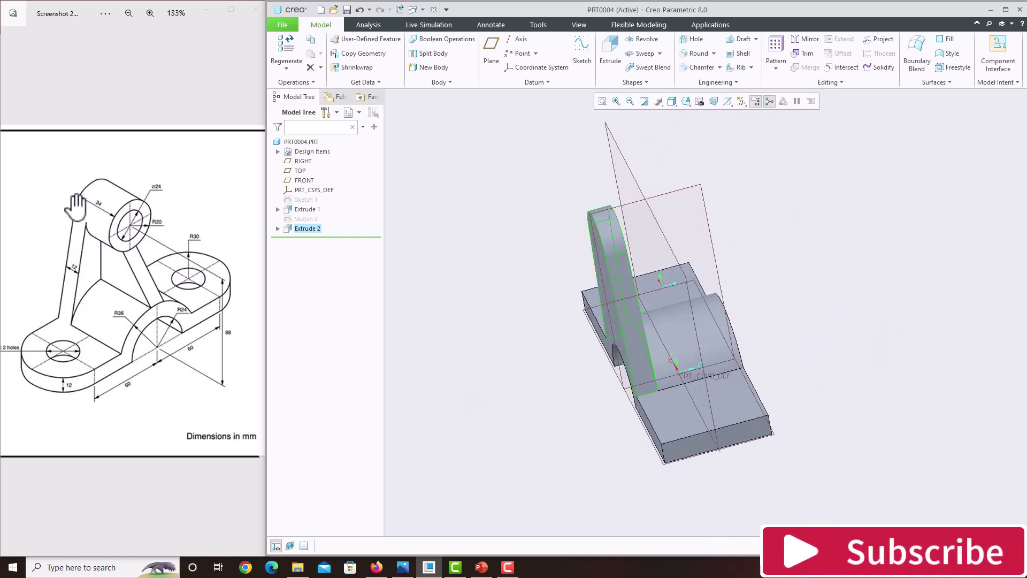
{"action": "middle_click_drag", "start_coordinate": [555, 233], "coordinate": [613, 227]}
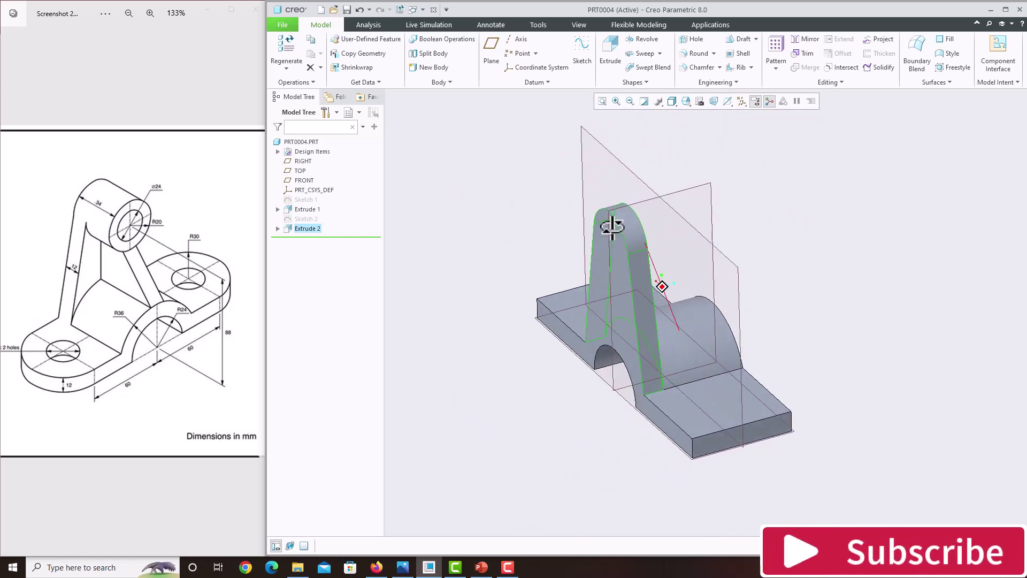
{"action": "left_click", "coordinate": [604, 230]}
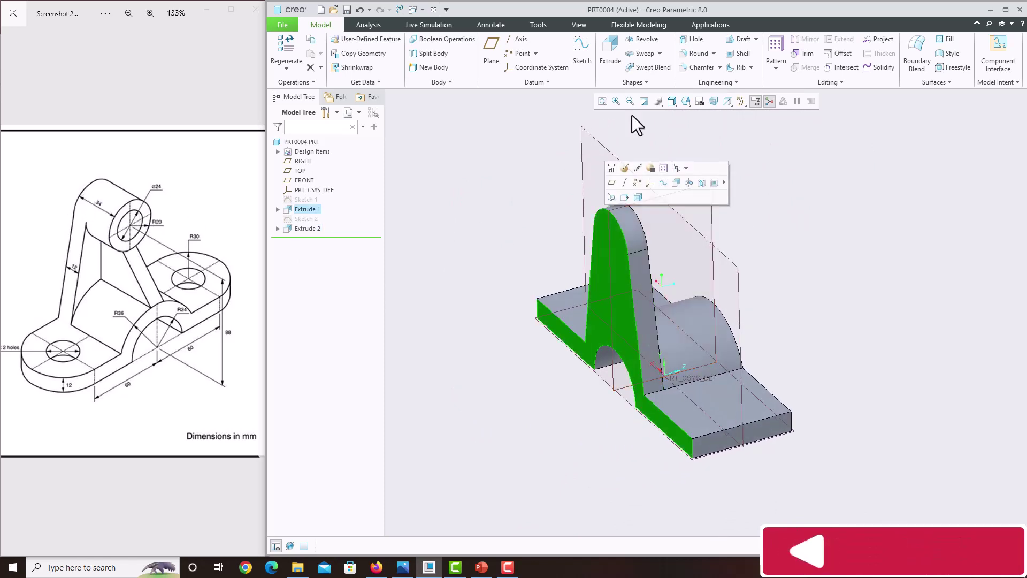
{"action": "left_click", "coordinate": [582, 50]}
{"action": "left_click", "coordinate": [728, 102]}
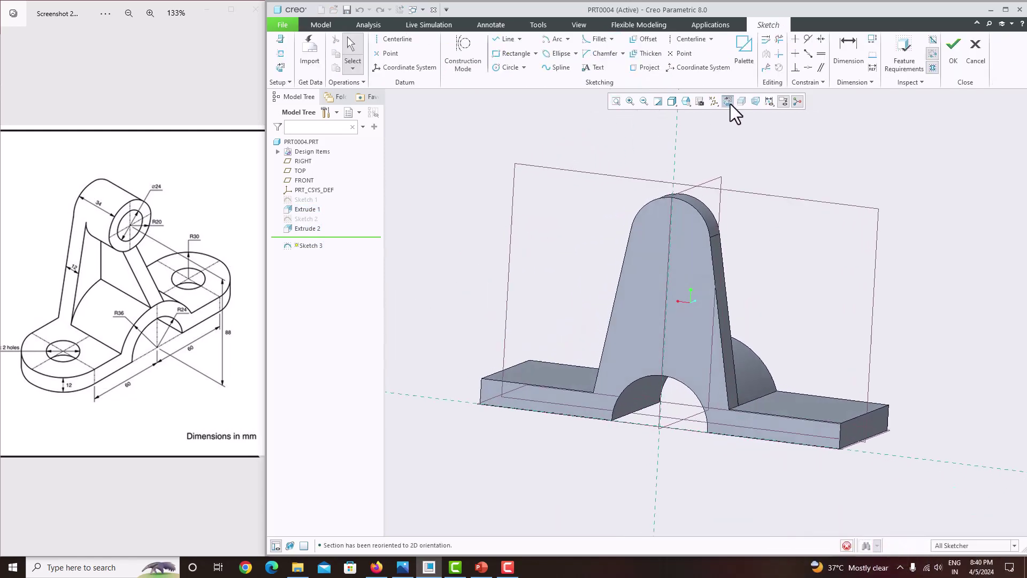
{"action": "left_click", "coordinate": [280, 54]}
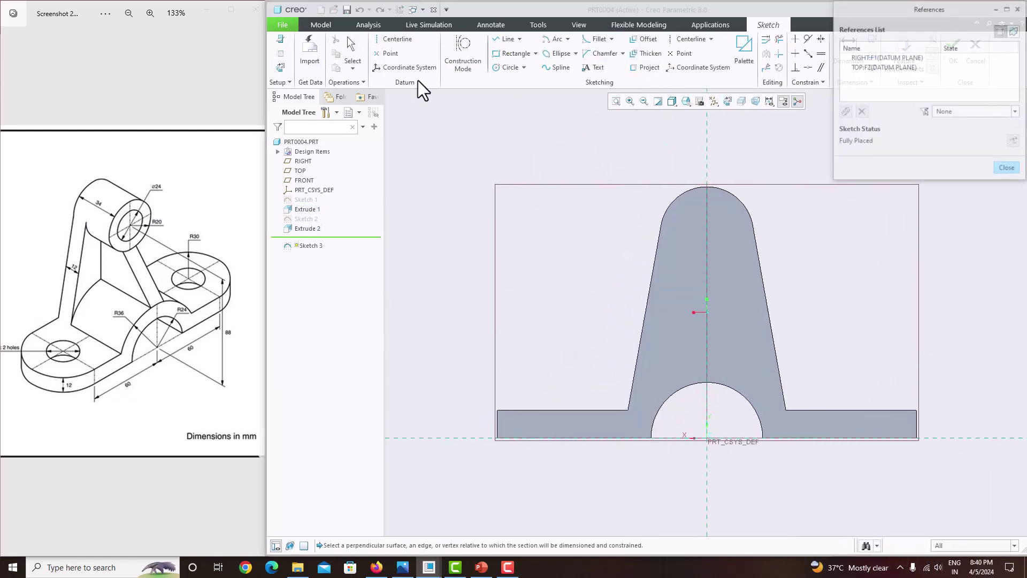
{"action": "left_click", "coordinate": [741, 200]}
{"action": "left_click", "coordinate": [1007, 169]}
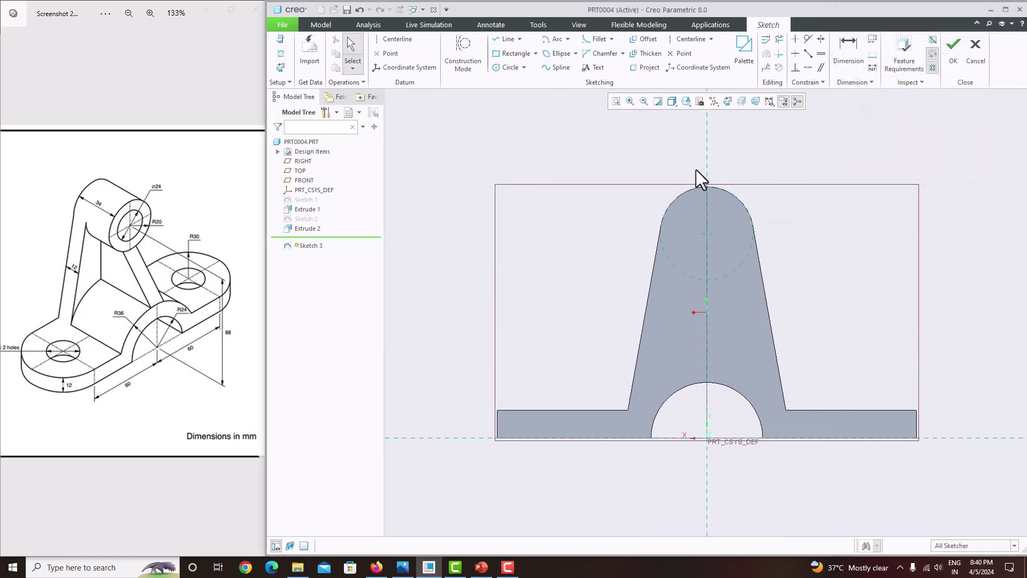
- Draw a circle concentric with the support's rounded top and coincident with its edge, and finish the sketch
{"action": "left_click", "coordinate": [510, 67]}
{"action": "left_click", "coordinate": [706, 234]}
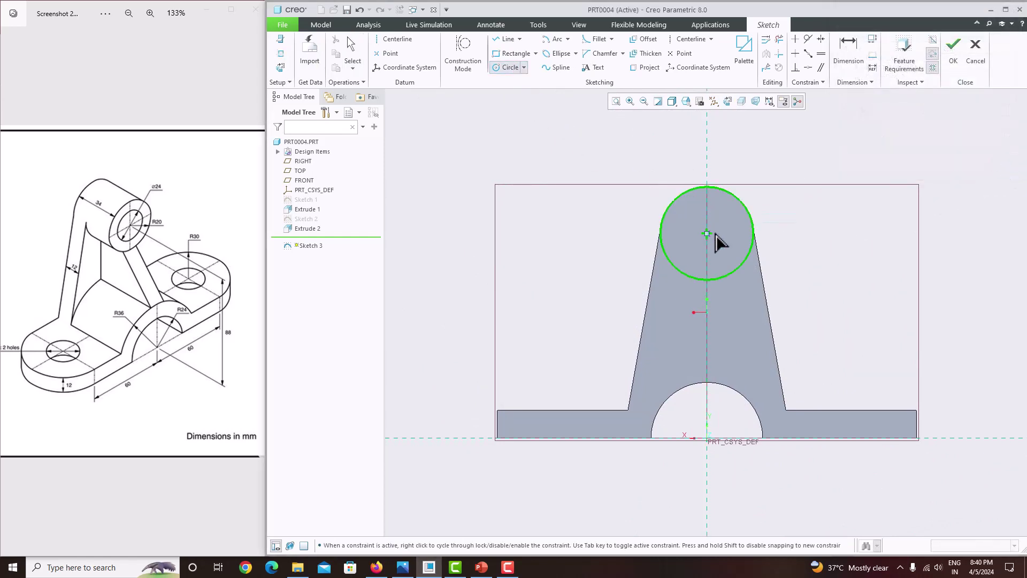
{"action": "left_click", "coordinate": [687, 194]}
{"action": "middle_click", "coordinate": [673, 171]}
{"action": "left_click", "coordinate": [954, 48]}
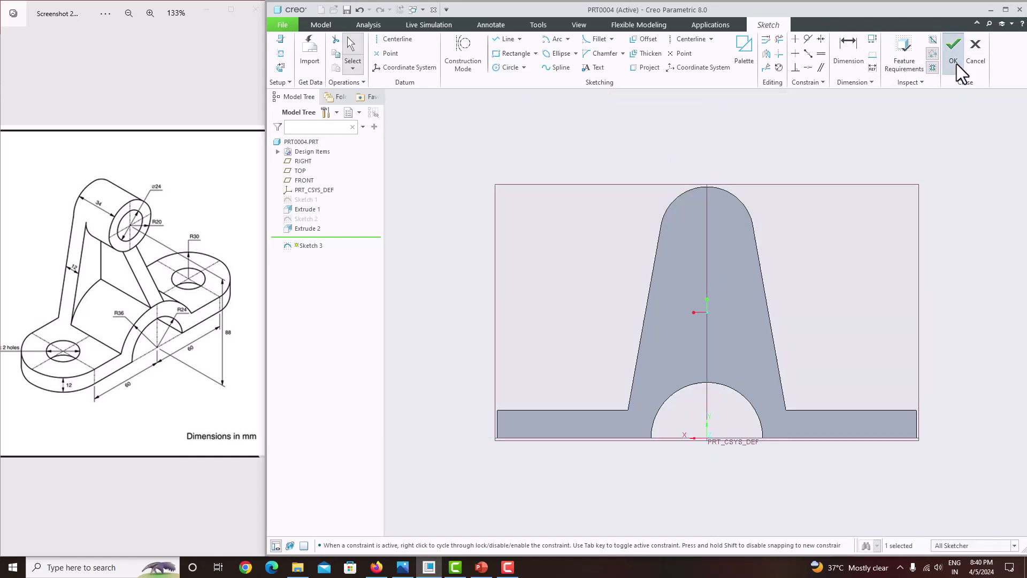
- Extrude the circle 34 mm in the reversed direction, over the arched base, to form the cylindrical boss
{"action": "left_click", "coordinate": [619, 59]}
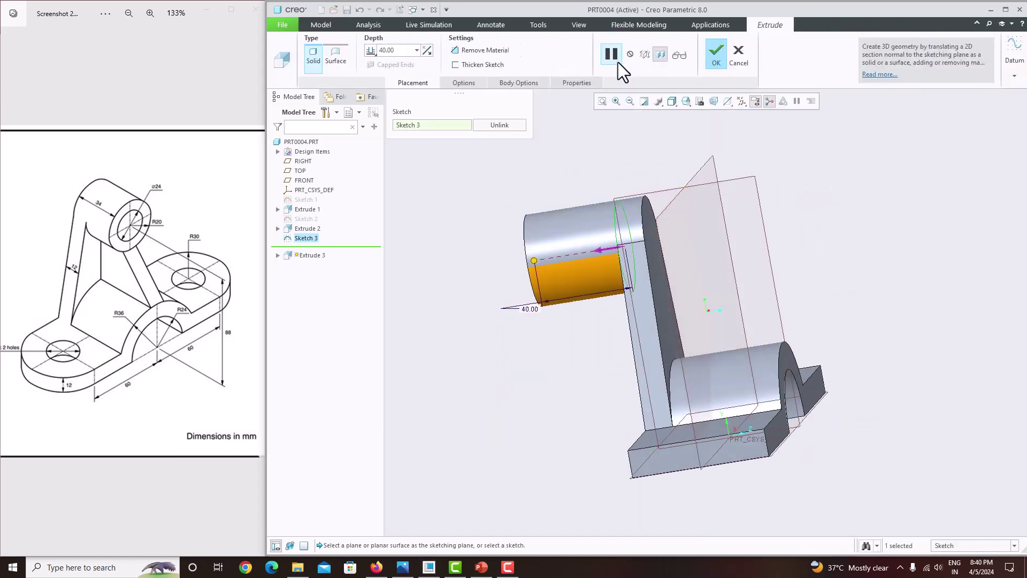
{"action": "left_click", "coordinate": [620, 256]}
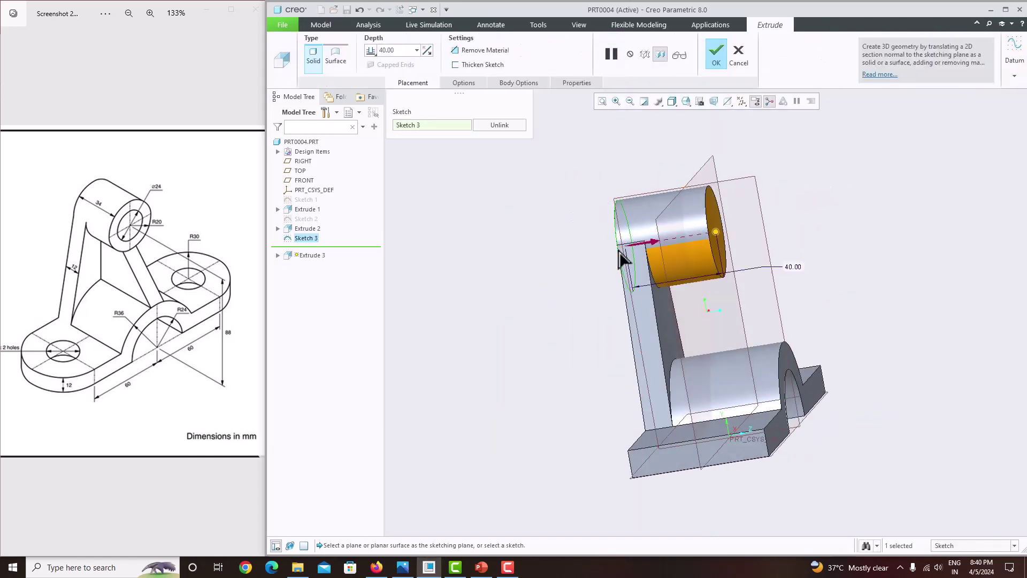
{"action": "left_click", "coordinate": [471, 51]}
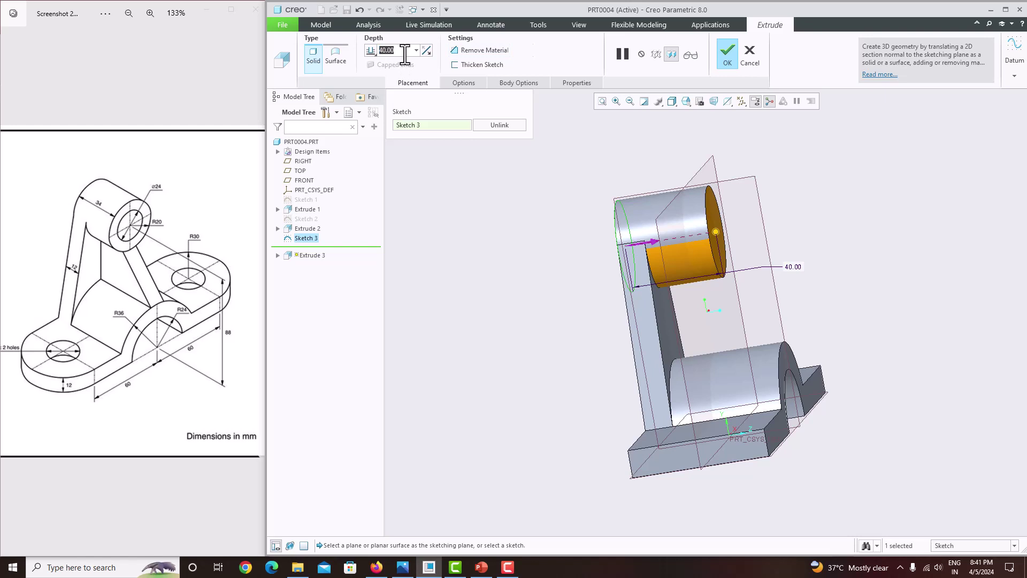
{"action": "type", "text": "34"}
{"action": "key", "text": "Return"}
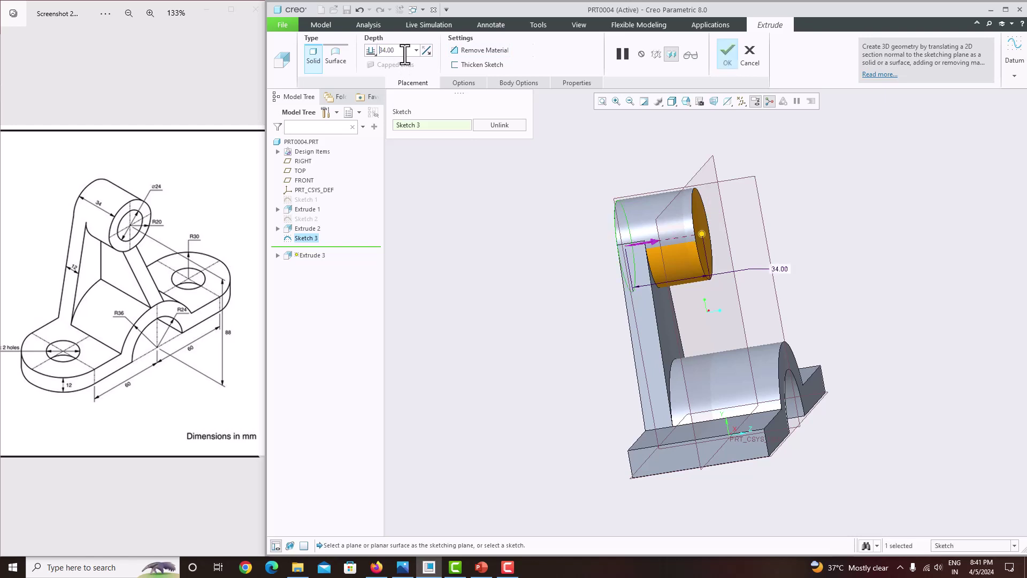
{"action": "left_click", "coordinate": [729, 63]}
- Start a sketch on the RIGHT plane and reference the boss's underside and front face and the arched base's front and top edges
{"action": "mouse_move", "coordinate": [751, 292]}
{"action": "middle_mouse_down"}
{"action": "mouse_move", "coordinate": [629, 305]}
{"action": "mouse_move", "coordinate": [661, 326]}
{"action": "mouse_move", "coordinate": [667, 316]}
{"action": "middle_mouse_up"}
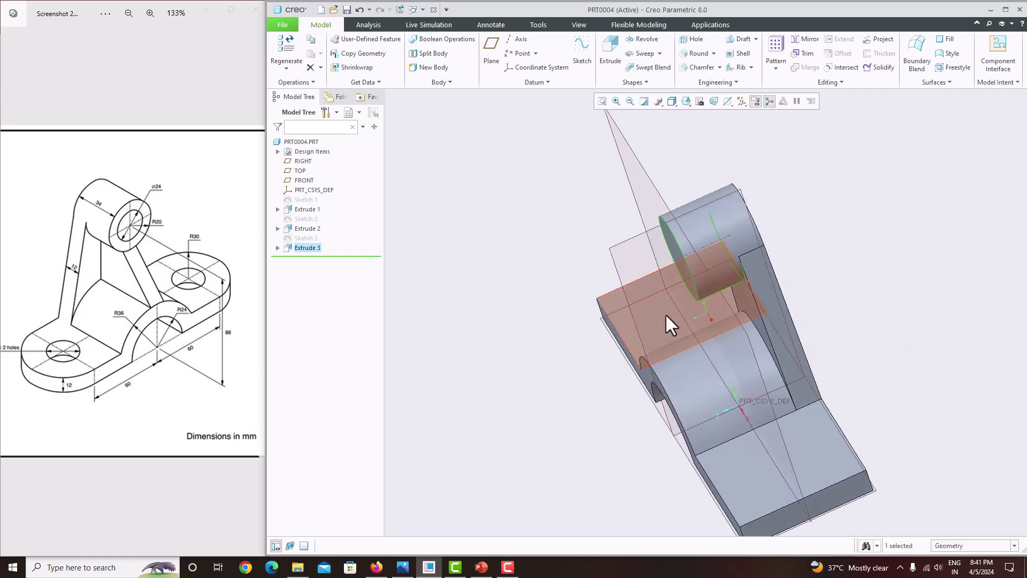
{"action": "left_click", "coordinate": [634, 240]}
{"action": "left_click", "coordinate": [580, 69]}
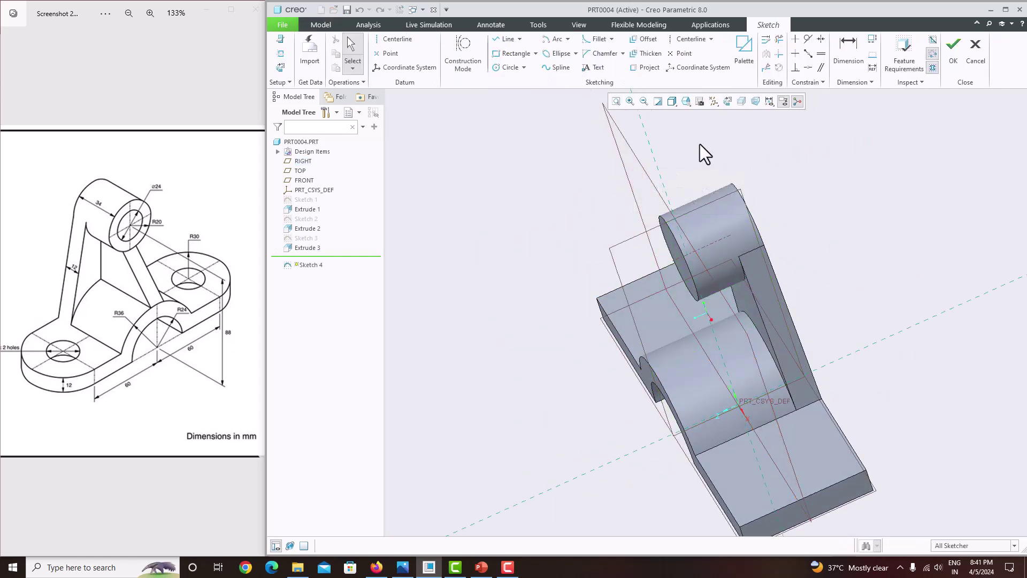
{"action": "left_click", "coordinate": [727, 101]}
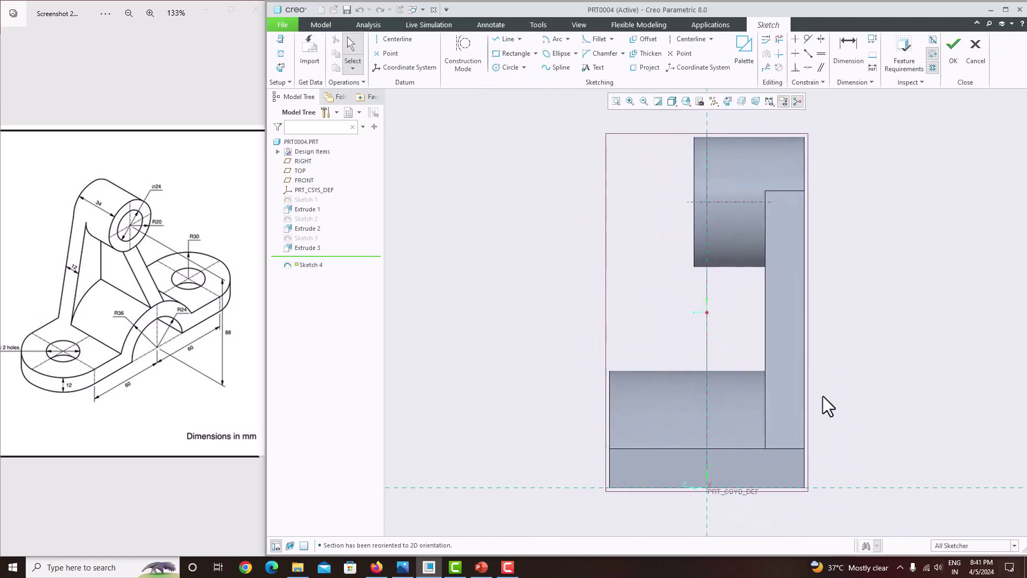
{"action": "left_click", "coordinate": [281, 54]}
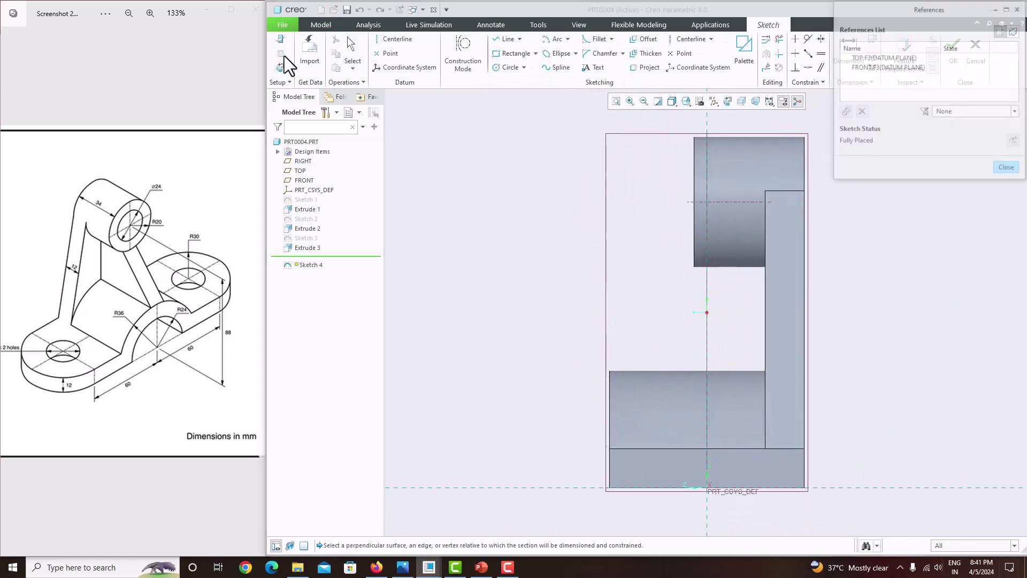
{"action": "left_click", "coordinate": [741, 268]}
{"action": "left_click", "coordinate": [696, 266]}
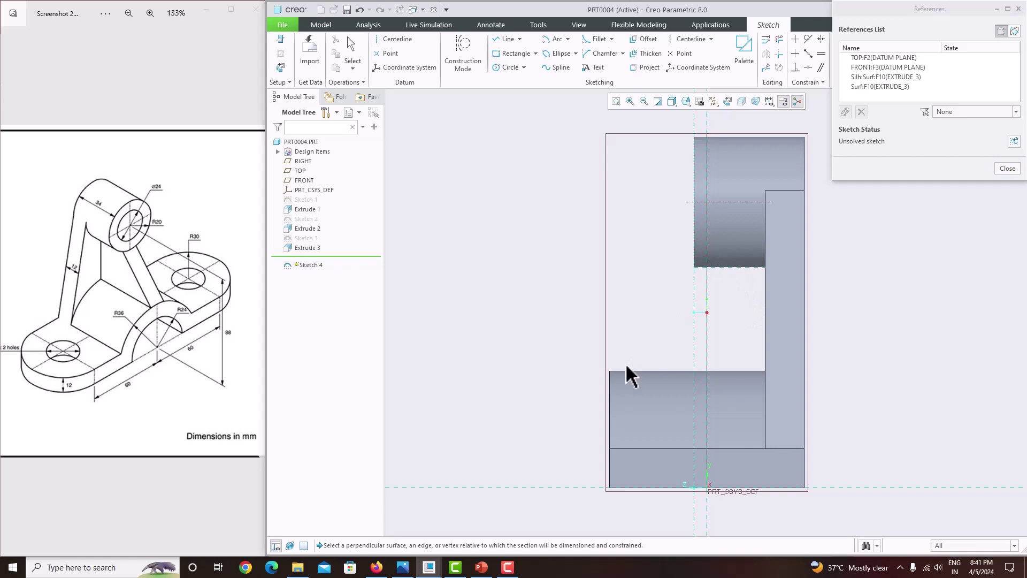
{"action": "left_click", "coordinate": [614, 389]}
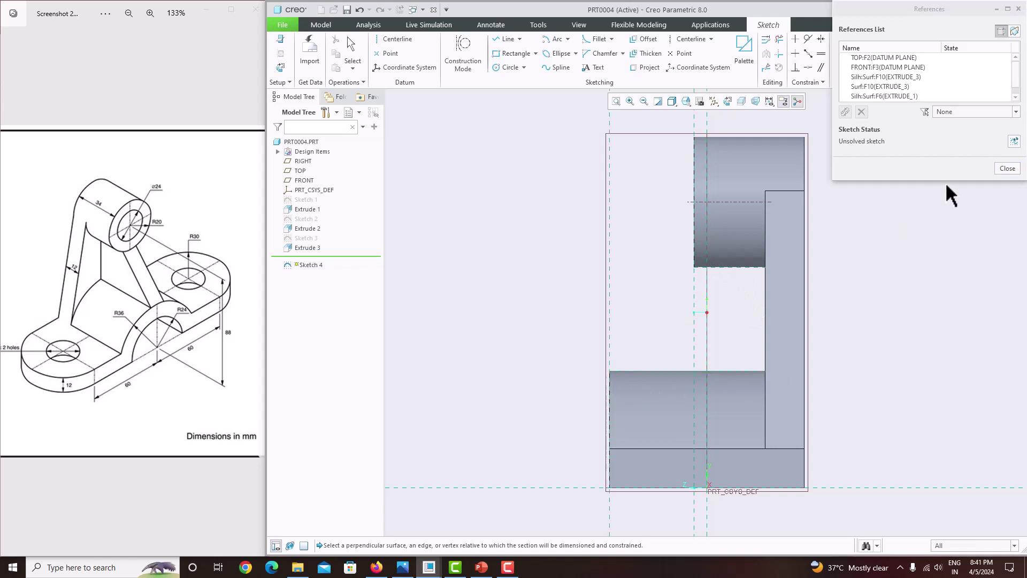
{"action": "left_click", "coordinate": [1008, 168]}
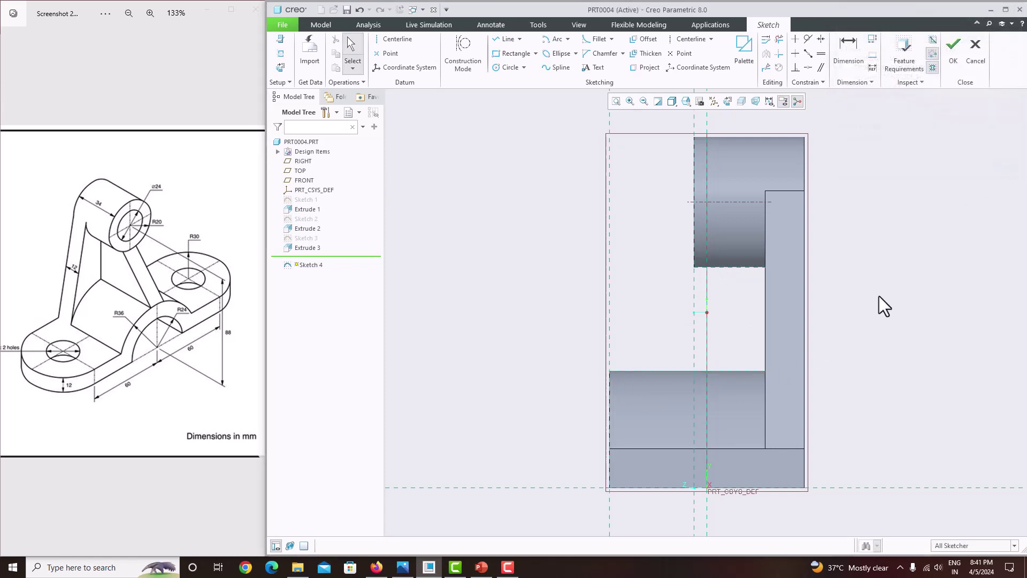
- Draw a slanted line from the boss's lower front corner to the arch's upper front corner and finish the sketch
{"action": "left_click", "coordinate": [504, 40]}
{"action": "left_click", "coordinate": [695, 268]}
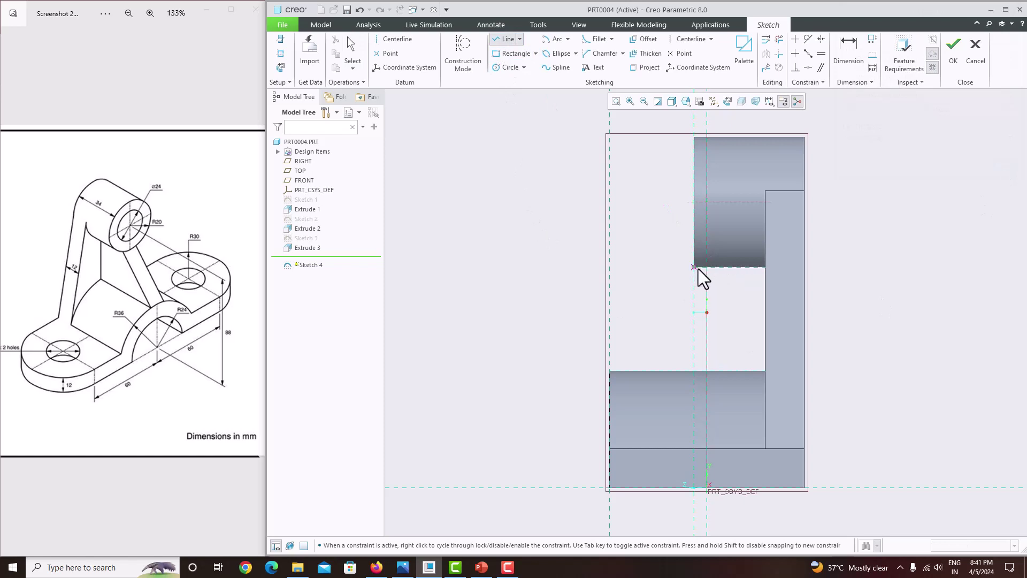
{"action": "left_click", "coordinate": [609, 370]}
{"action": "middle_click", "coordinate": [560, 316]}
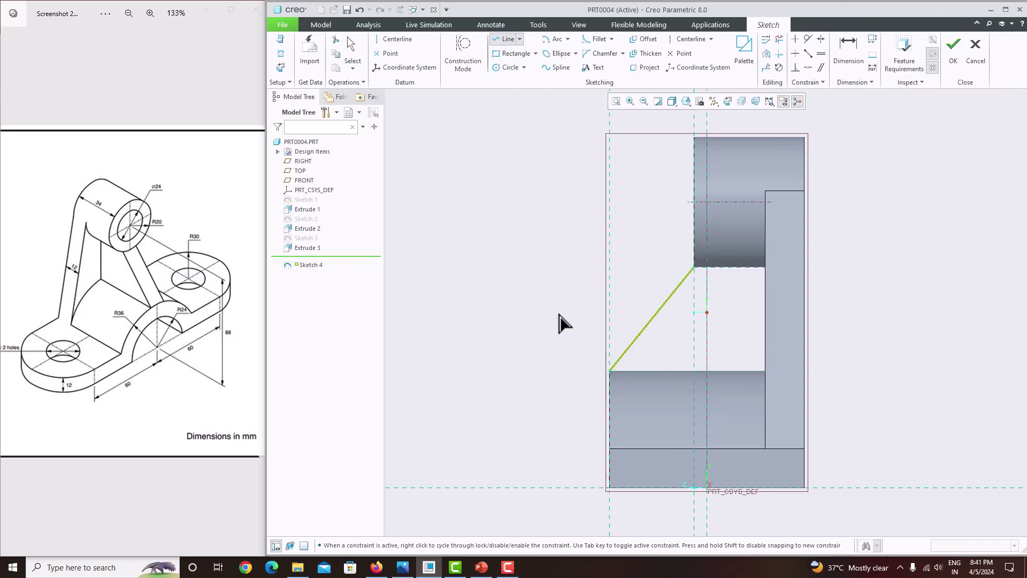
{"action": "middle_click", "coordinate": [560, 316]}
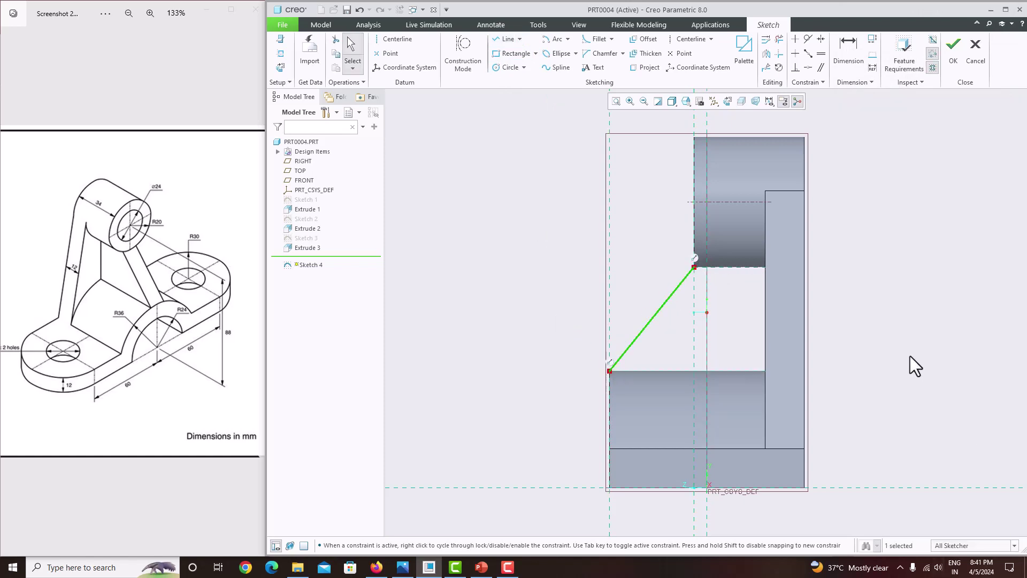
{"action": "left_click", "coordinate": [956, 60]}
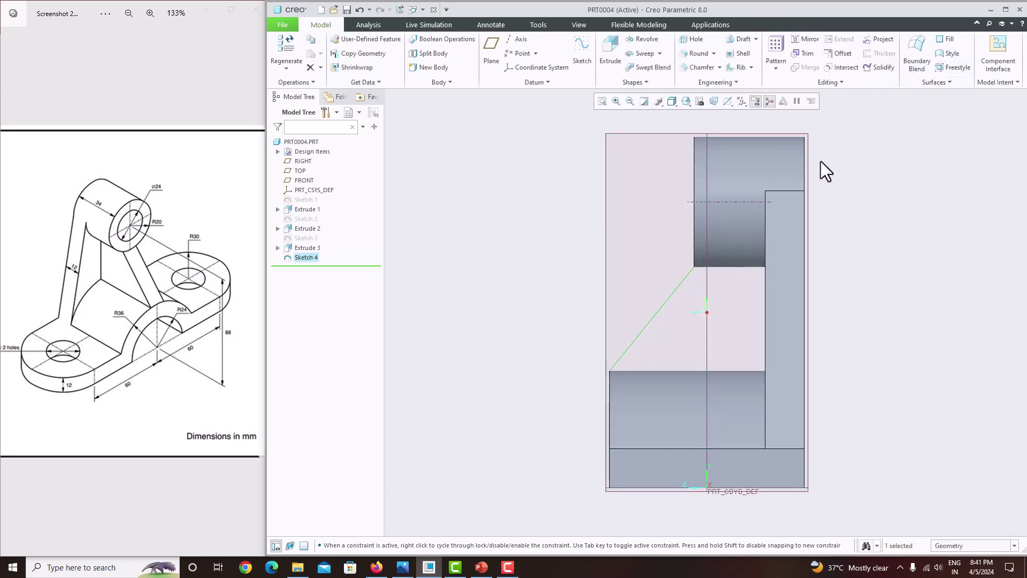
- Create a 12 mm wide profile rib from the slanted line, filling between the boss, the support and the arch
{"action": "left_click", "coordinate": [751, 67]}
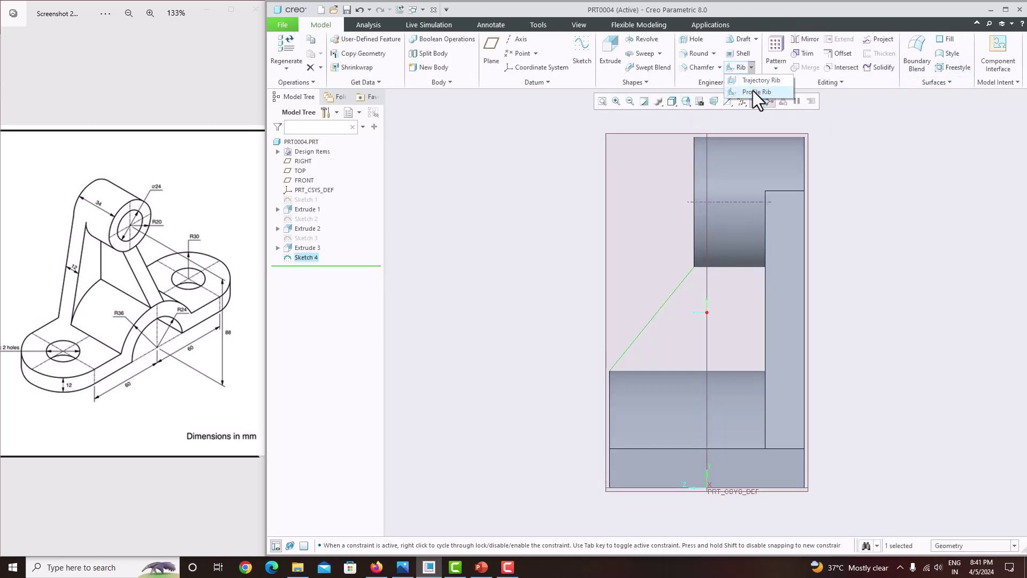
{"action": "left_click", "coordinate": [753, 91]}
{"action": "key", "text": "ctrl+d"}
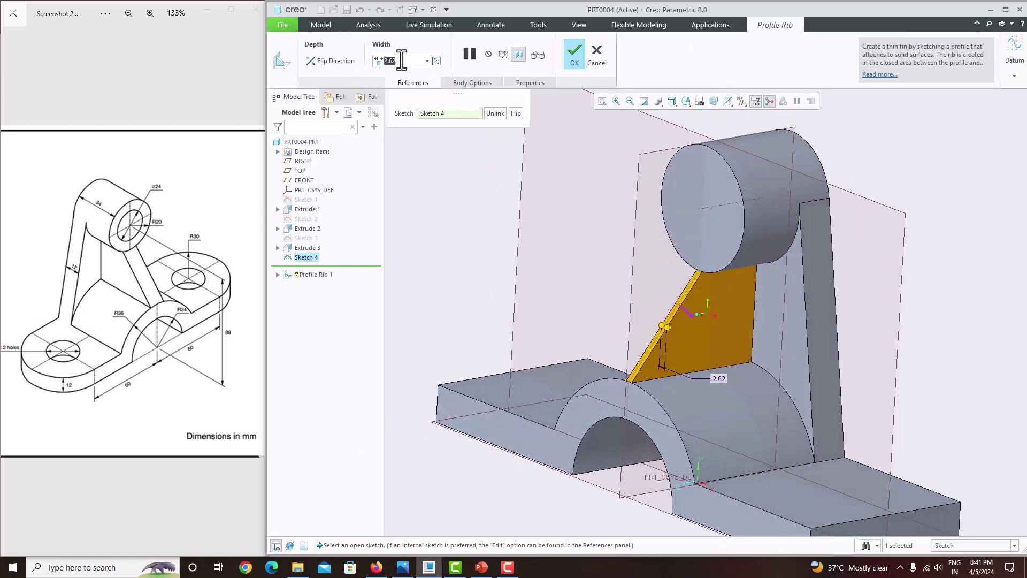
{"action": "type", "text": "12"}
{"action": "key", "text": "Return"}
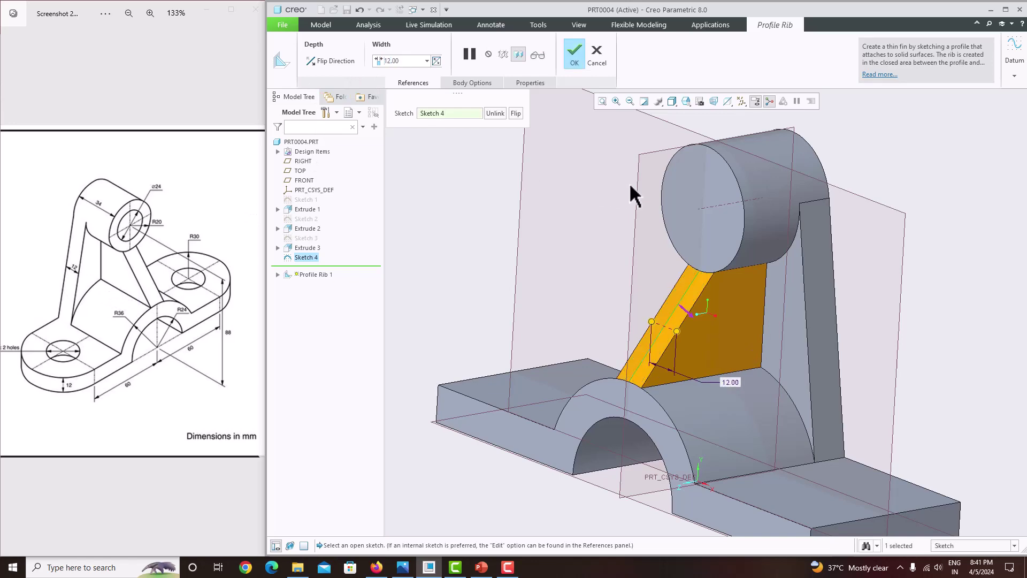
{"action": "middle_click", "coordinate": [631, 196]}
- Add a simple 24 mm diameter hole through all, placed on the boss's front face and coaxial with the boss axis
{"action": "middle_click_drag", "start_coordinate": [696, 209], "coordinate": [732, 256]}
{"action": "scroll", "coordinate": [637, 278], "scroll_direction": "down", "scroll_amount": 3}
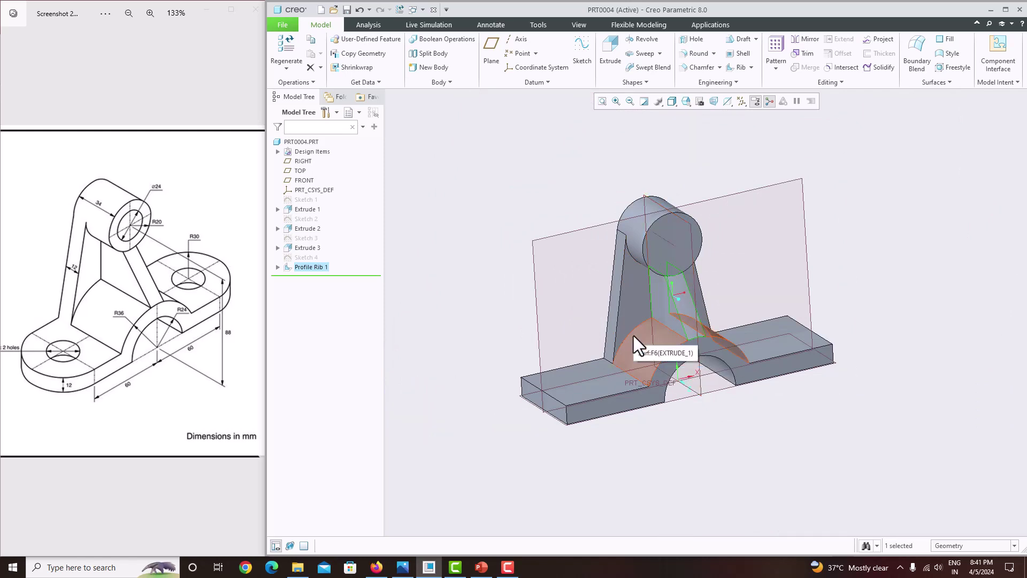
{"action": "middle_click_drag", "start_coordinate": [636, 338], "coordinate": [669, 349]}
{"action": "scroll", "coordinate": [679, 248], "scroll_direction": "down", "scroll_amount": 3}
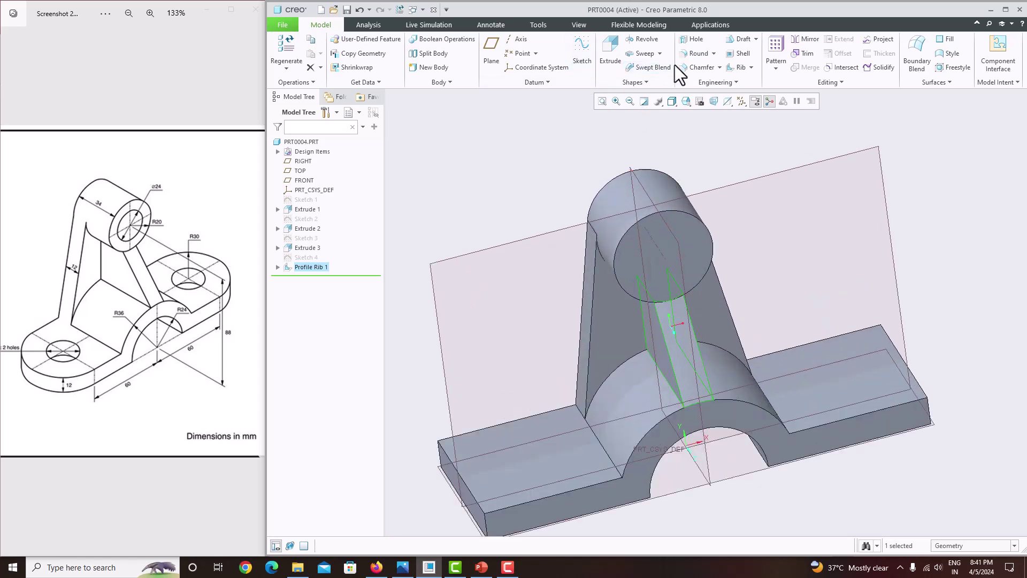
{"action": "left_click", "coordinate": [692, 40]}
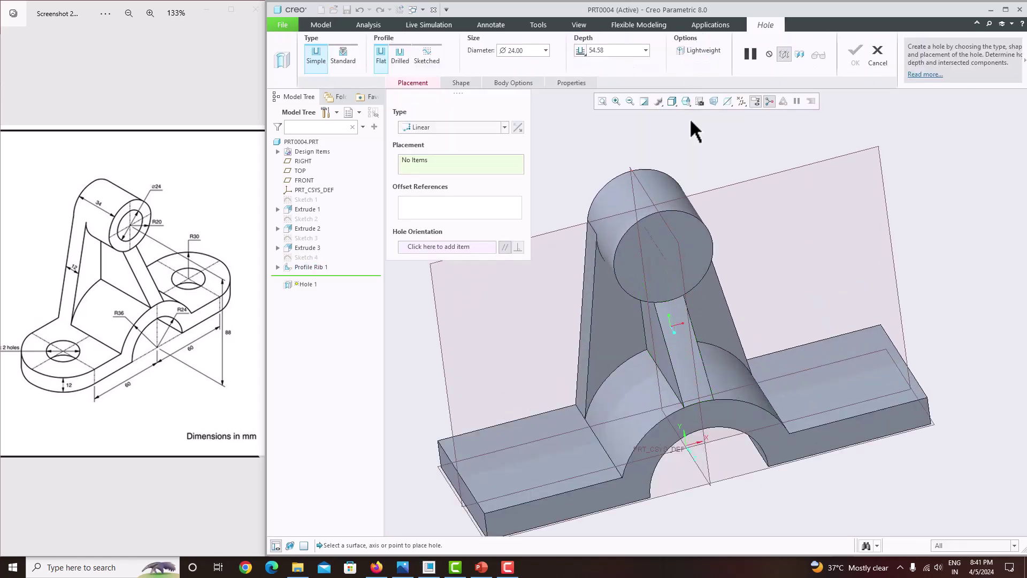
{"action": "left_click", "coordinate": [691, 242]}
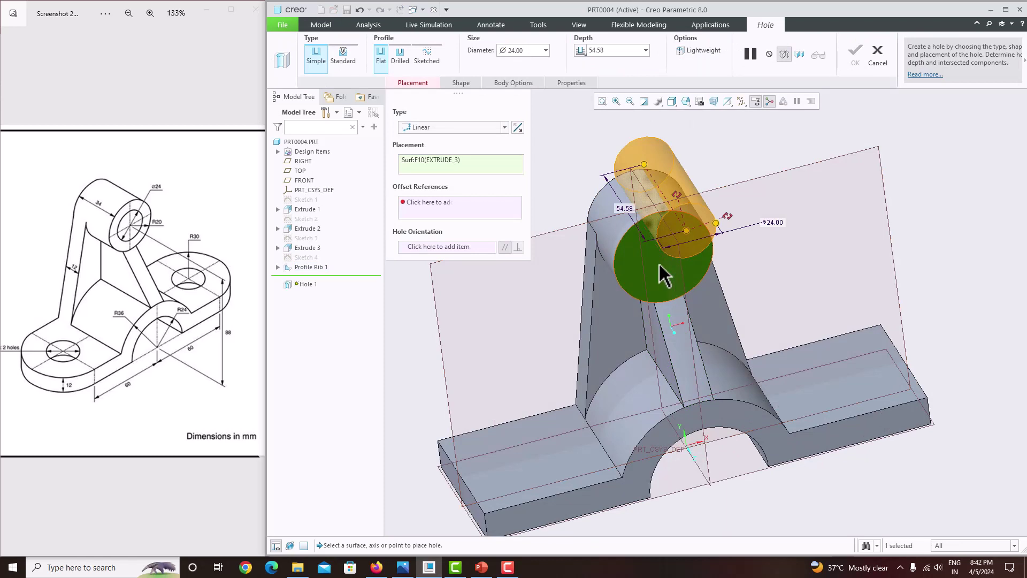
{"action": "scroll", "coordinate": [665, 270], "scroll_direction": "down", "scroll_amount": 4}
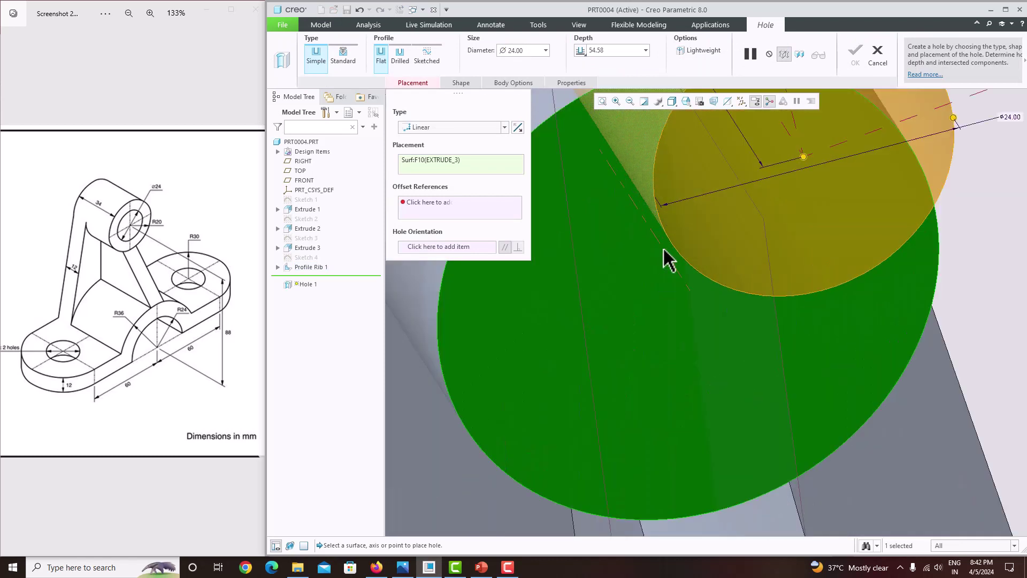
{"action": "left_click", "coordinate": [664, 250], "text": "ctrl"}
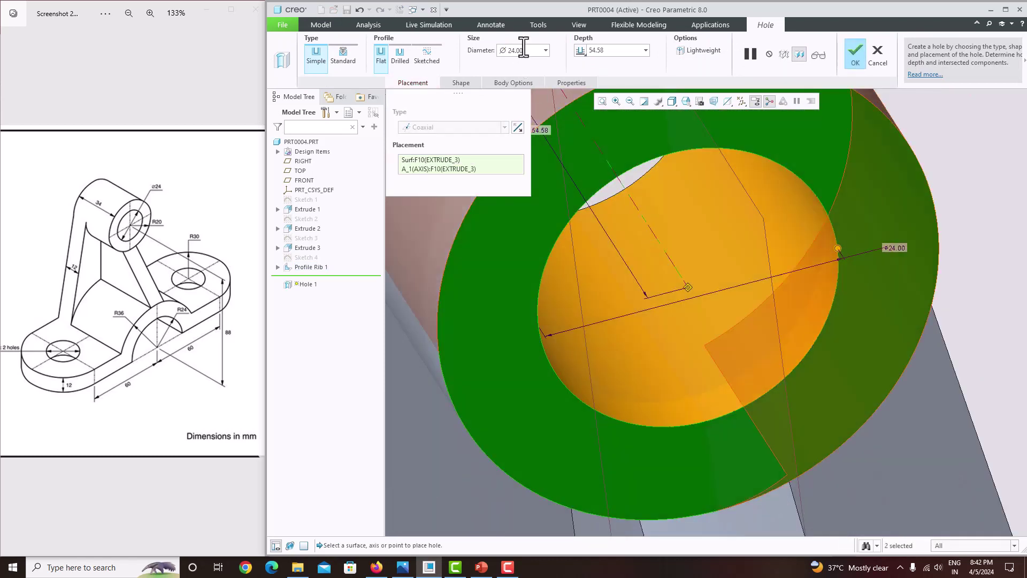
{"action": "left_click", "coordinate": [583, 51]}
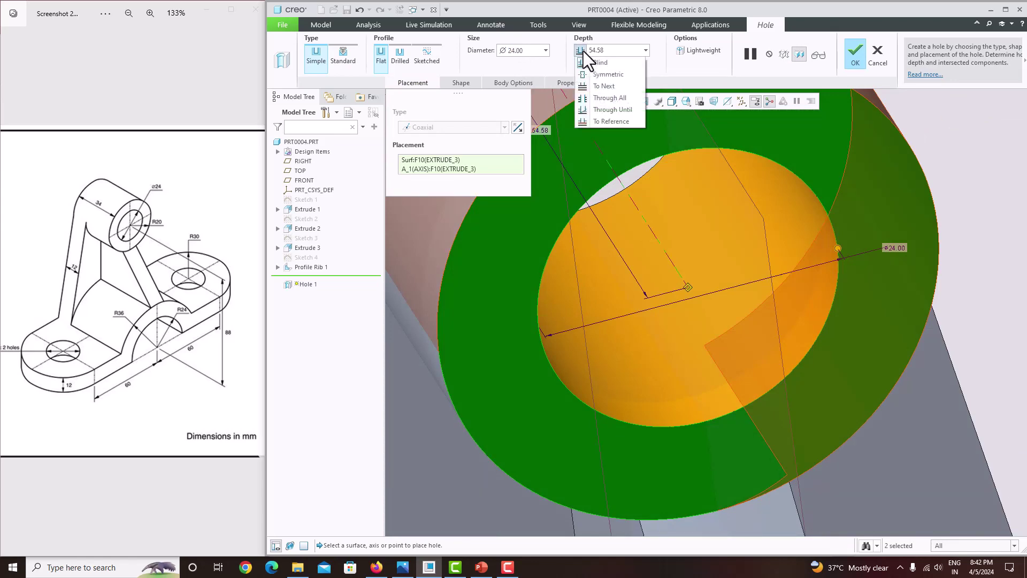
{"action": "left_click", "coordinate": [598, 95]}
{"action": "left_click", "coordinate": [854, 53]}
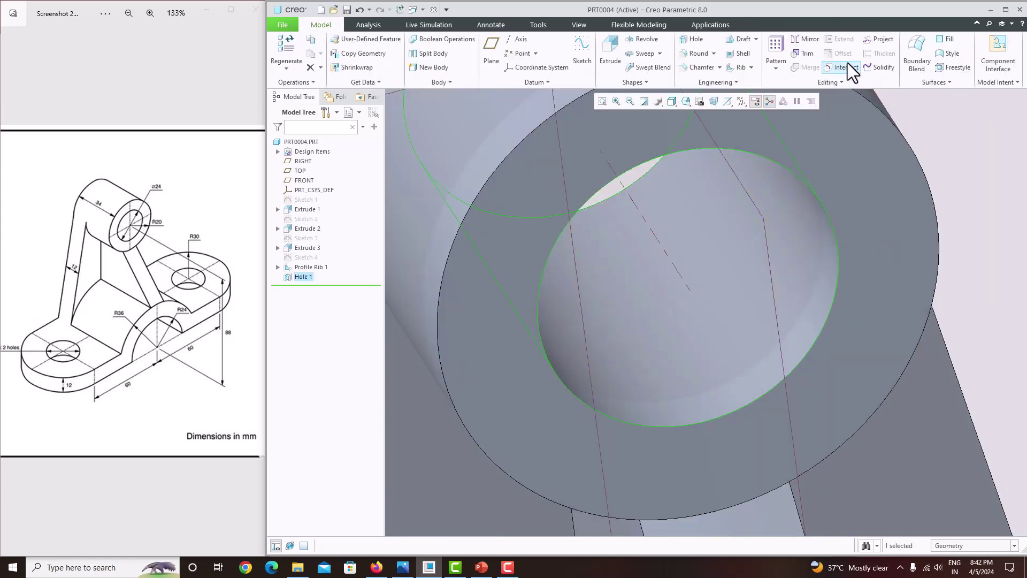
- Apply a full round to the base's left end, using its front and back faces as references and the end face as driving surface
{"action": "scroll", "coordinate": [727, 251], "scroll_direction": "up", "scroll_amount": 10}
{"action": "scroll", "coordinate": [685, 453], "scroll_direction": "down", "scroll_amount": 5}
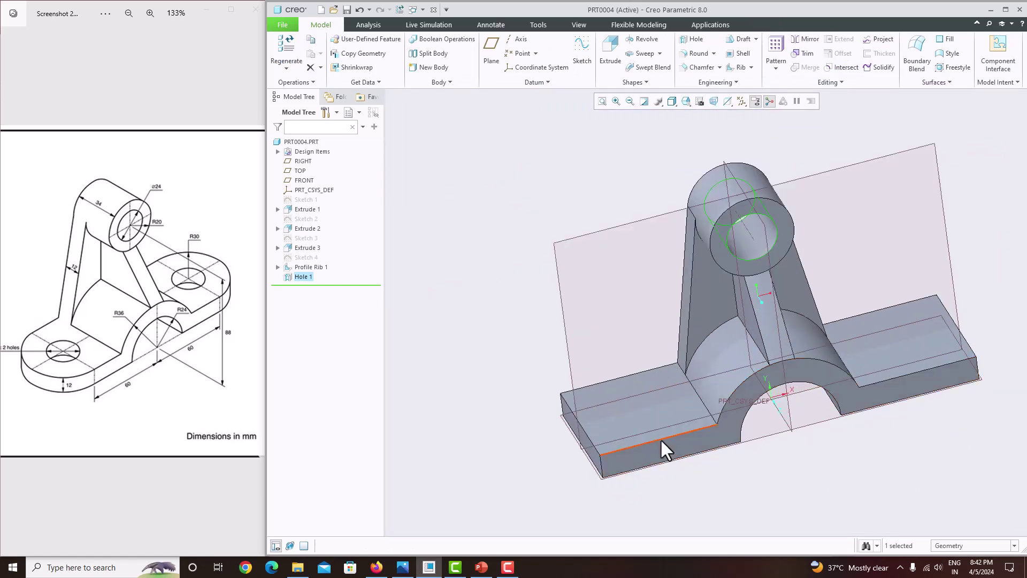
{"action": "mouse_move", "coordinate": [660, 439]}
{"action": "middle_mouse_down"}
{"action": "mouse_move", "coordinate": [642, 457]}
{"action": "mouse_move", "coordinate": [663, 442]}
{"action": "middle_mouse_up"}
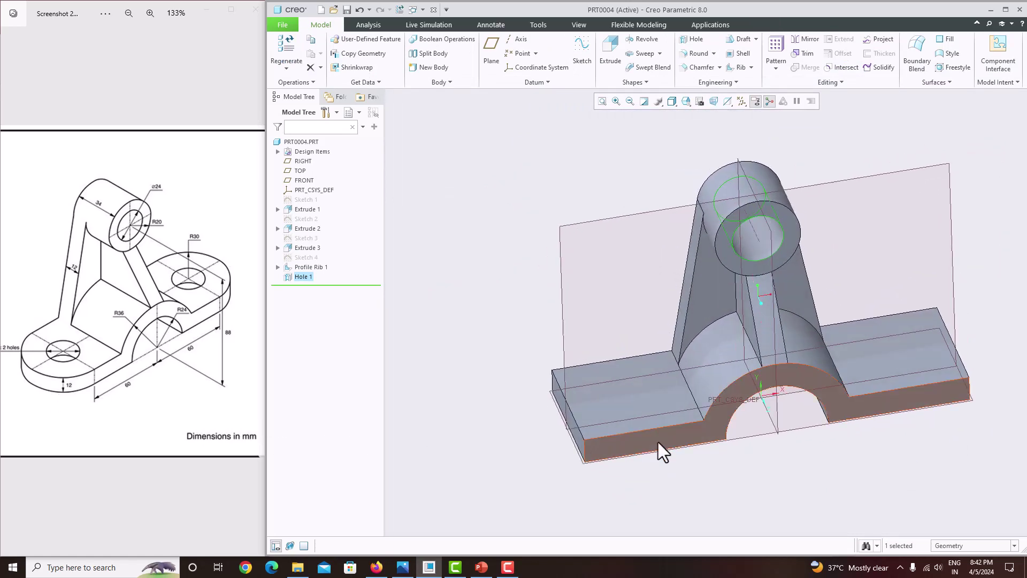
{"action": "left_click_drag", "start_coordinate": [62, 395], "coordinate": [70, 394]}
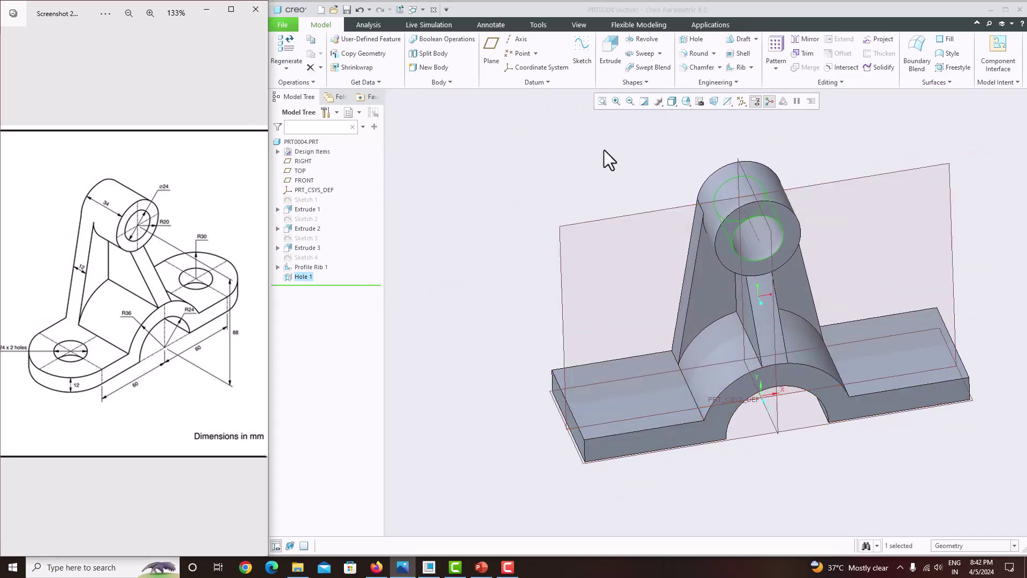
{"action": "left_click", "coordinate": [696, 54]}
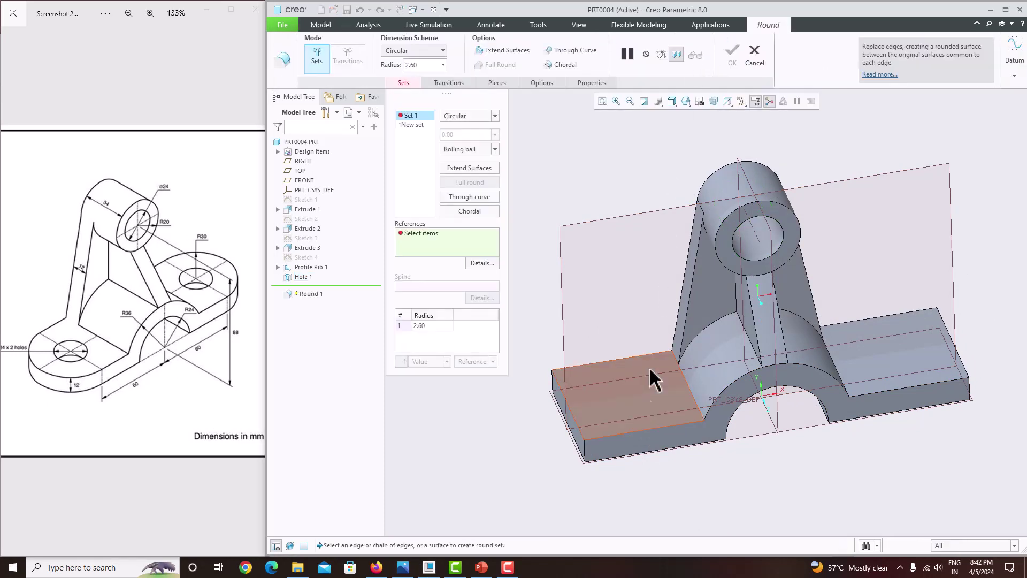
{"action": "left_click", "coordinate": [635, 451]}
{"action": "middle_click_drag", "start_coordinate": [626, 367], "coordinate": [676, 381]}
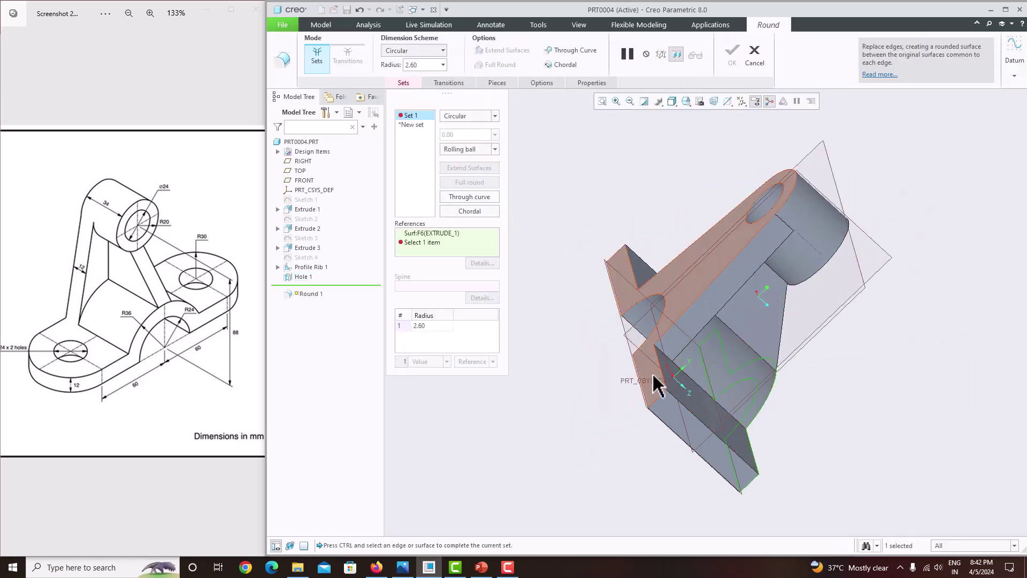
{"action": "left_click", "coordinate": [650, 383], "text": "ctrl"}
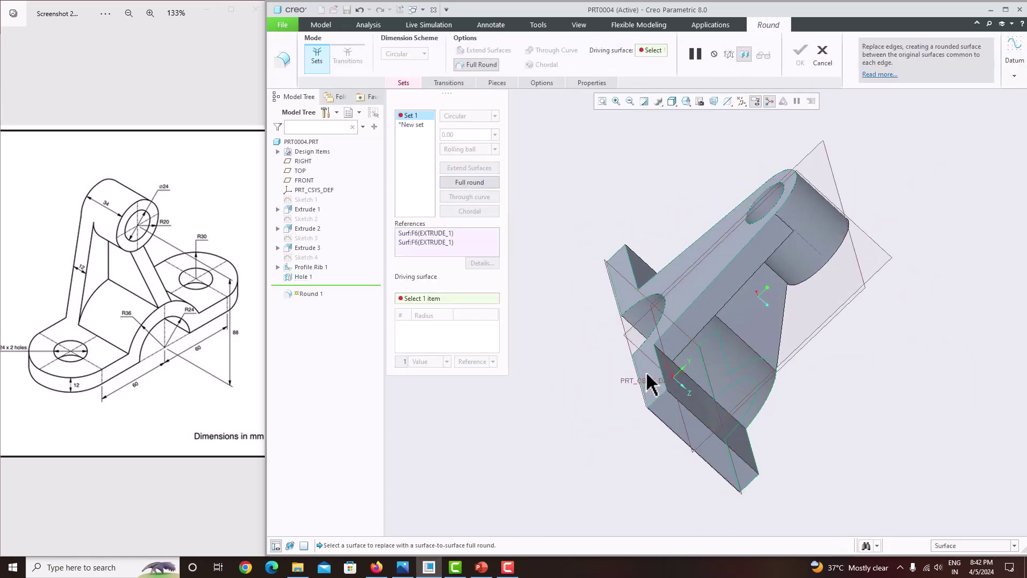
{"action": "left_click", "coordinate": [687, 436]}
{"action": "middle_click_drag", "start_coordinate": [682, 439], "coordinate": [643, 420]}
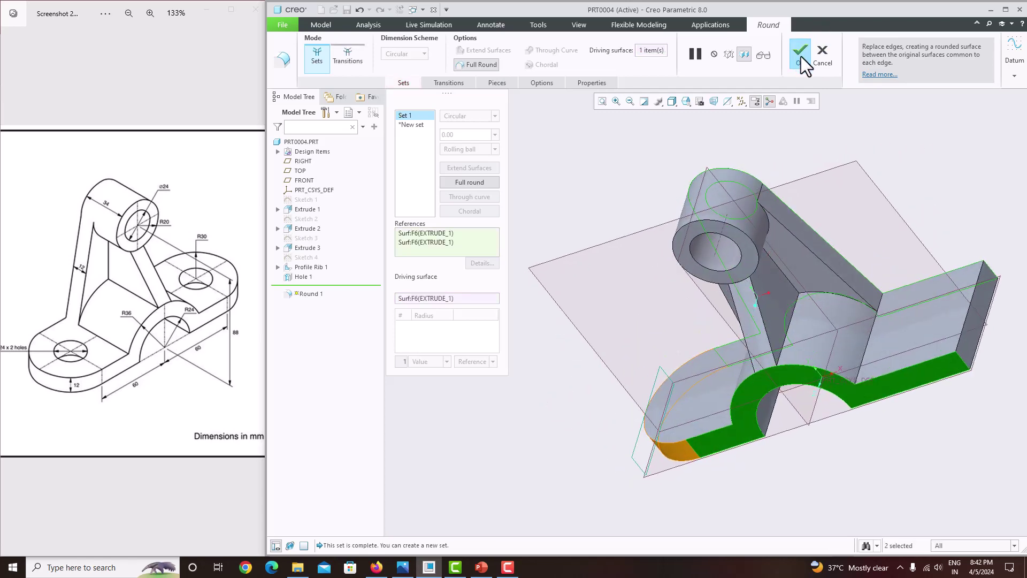
{"action": "left_click", "coordinate": [801, 56]}
- Apply a full round to the base's right end between the front and back faces, replacing the flat end face
{"action": "middle_click_drag", "start_coordinate": [801, 67], "coordinate": [866, 323]}
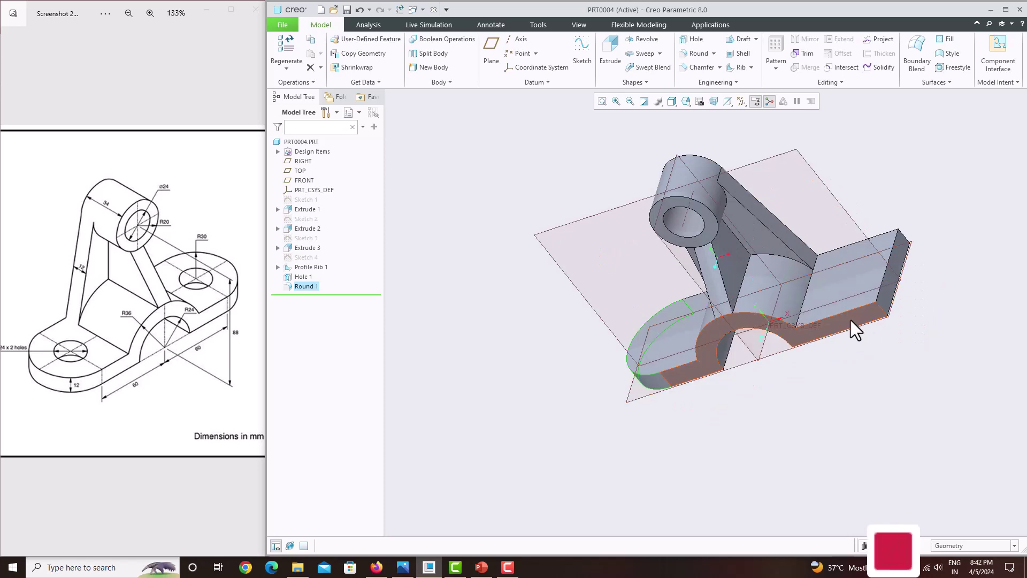
{"action": "left_click", "coordinate": [695, 55]}
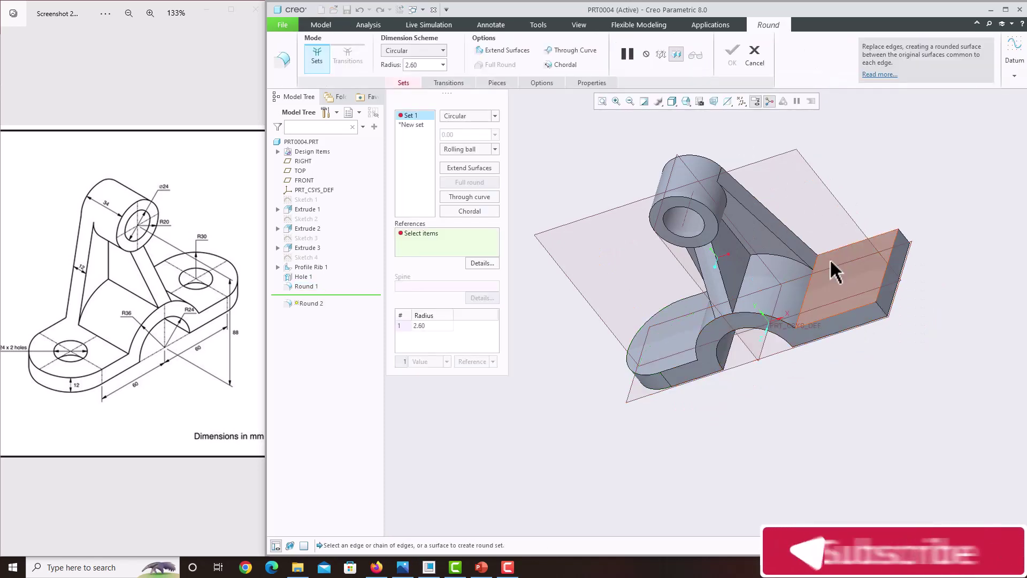
{"action": "left_click", "coordinate": [846, 318]}
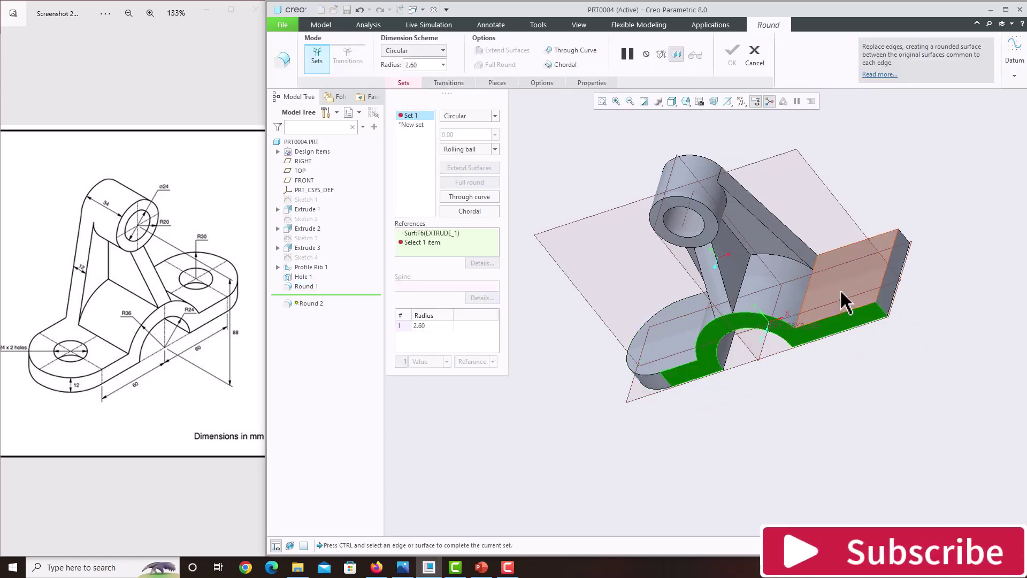
{"action": "middle_click_drag", "start_coordinate": [848, 259], "coordinate": [791, 293]}
{"action": "left_click", "coordinate": [792, 294], "text": "ctrl"}
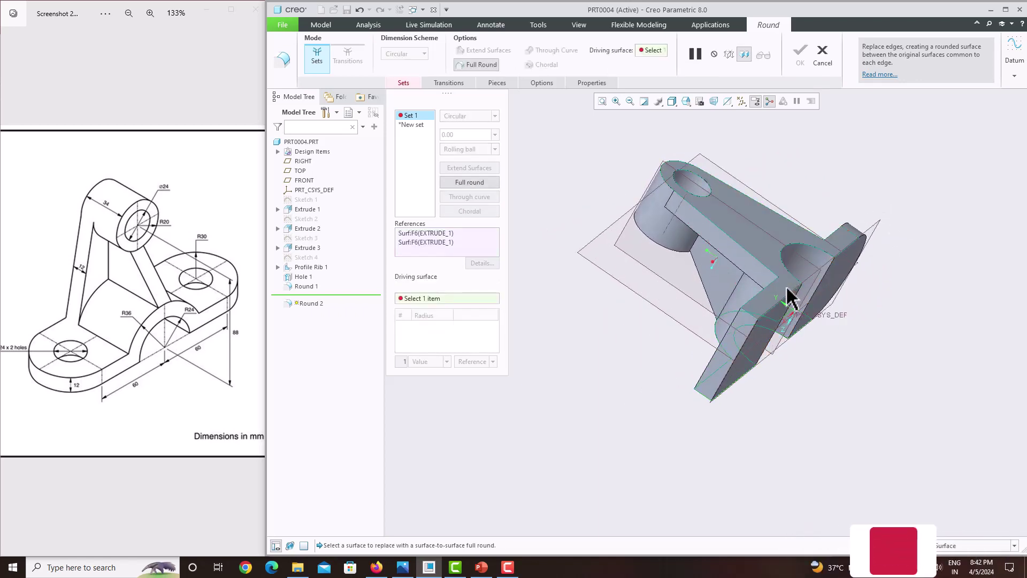
{"action": "left_click", "coordinate": [744, 335]}
{"action": "middle_click_drag", "start_coordinate": [743, 335], "coordinate": [854, 294]}
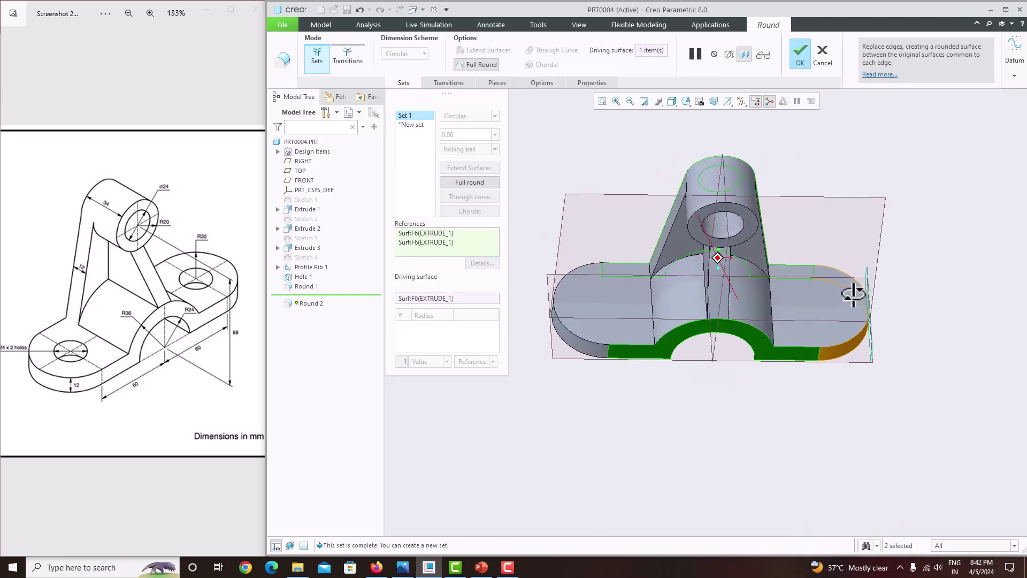
{"action": "left_click", "coordinate": [808, 59]}
- Start a sketch on the top face of the base's left flange and reference its rounded end
{"action": "middle_click_drag", "start_coordinate": [709, 265], "coordinate": [667, 295]}
{"action": "scroll", "coordinate": [628, 308], "scroll_direction": "down", "scroll_amount": 2}
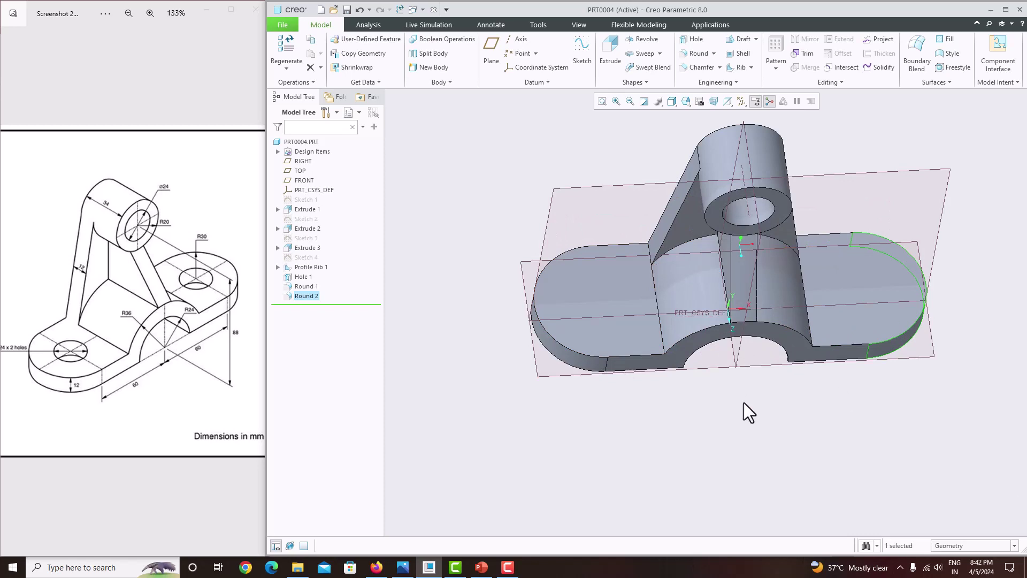
{"action": "left_click", "coordinate": [597, 303]}
{"action": "left_click", "coordinate": [584, 56]}
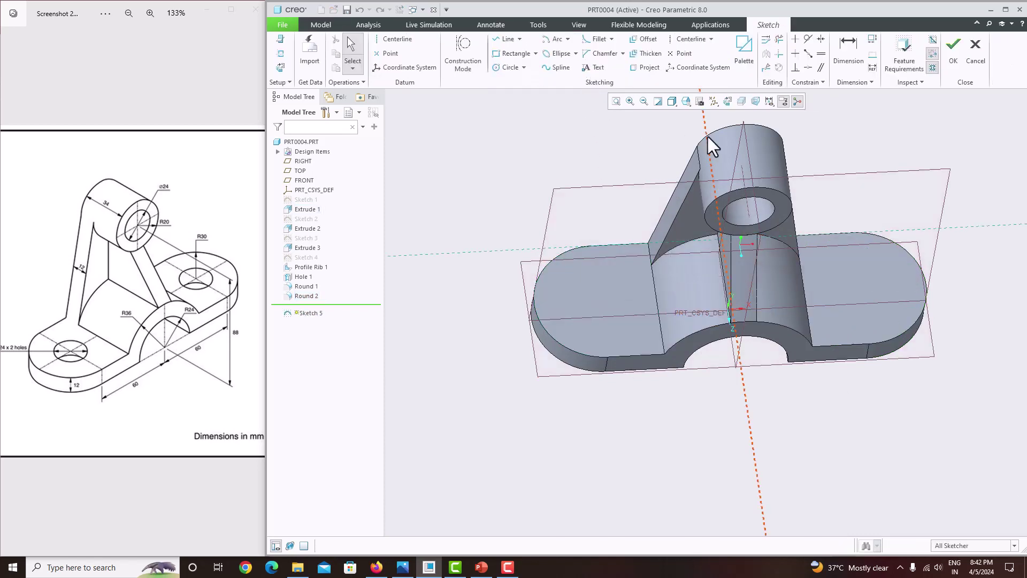
{"action": "left_click", "coordinate": [735, 106]}
{"action": "left_click_drag", "start_coordinate": [12, 369], "coordinate": [51, 369]}
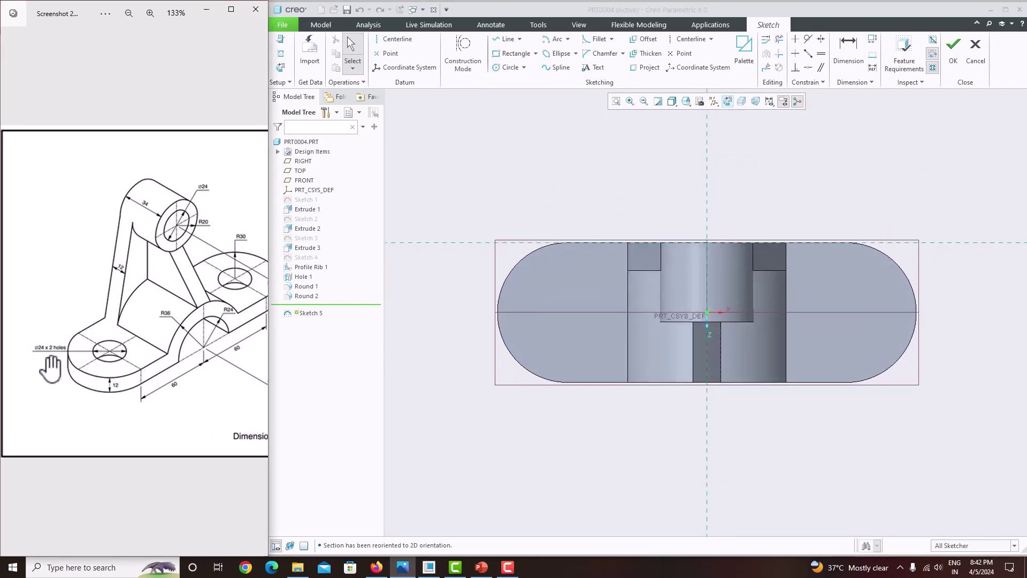
{"action": "left_click", "coordinate": [281, 53]}
{"action": "left_click", "coordinate": [542, 254]}
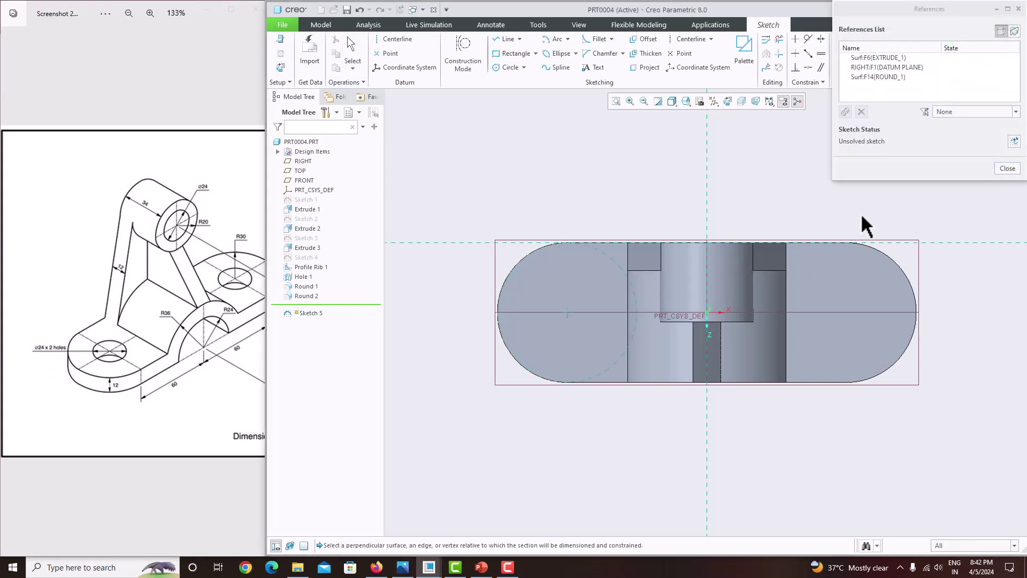
{"action": "left_click", "coordinate": [1013, 170]}
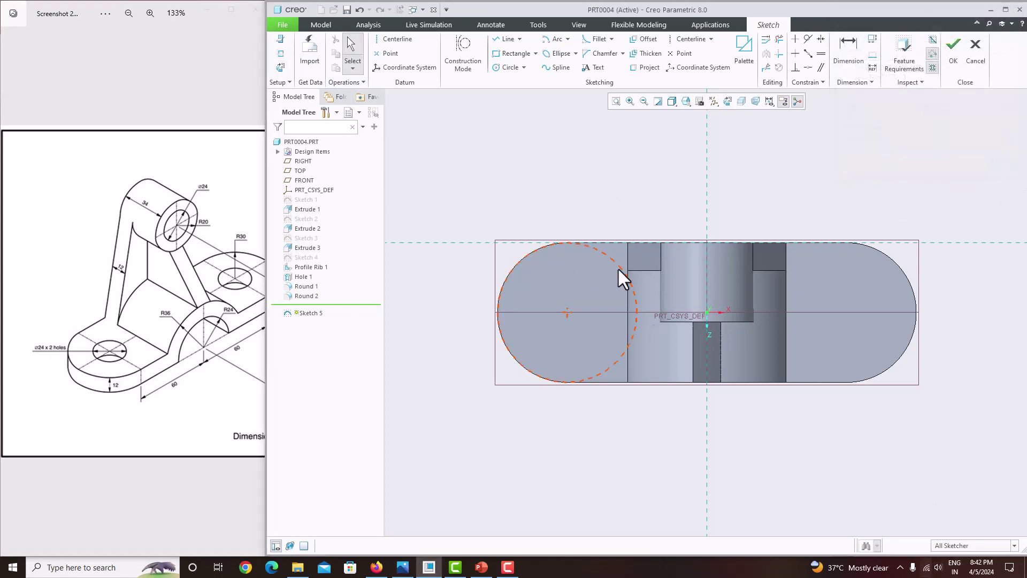
- Draw a circle centred on the left rounded end and set its diameter to 24 mm
{"action": "left_click", "coordinate": [508, 67]}
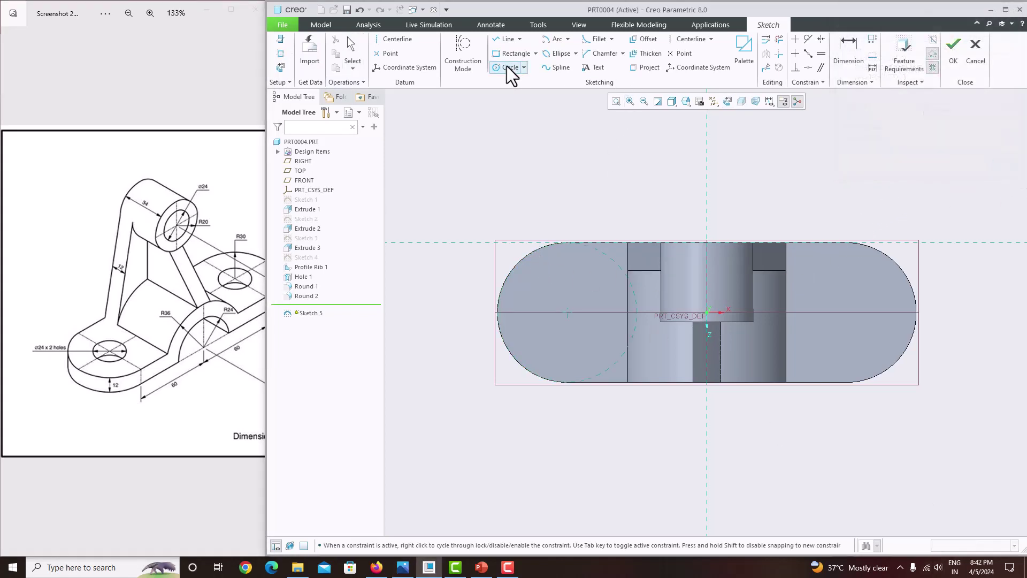
{"action": "left_click", "coordinate": [539, 291]}
{"action": "middle_click", "coordinate": [539, 257]}
{"action": "double_click", "coordinate": [515, 280]}
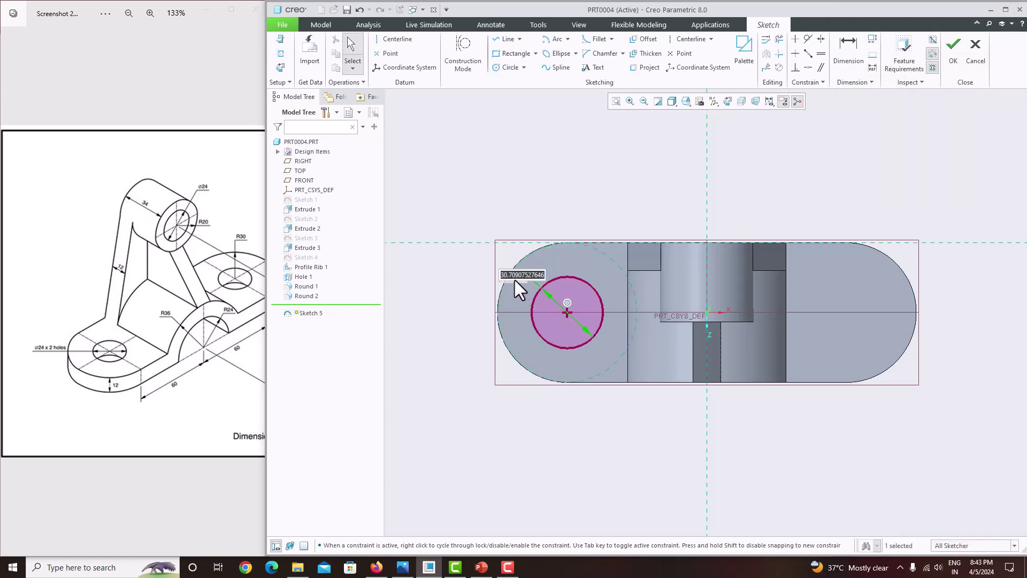
{"action": "type", "text": "24"}
{"action": "key", "text": "Return"}
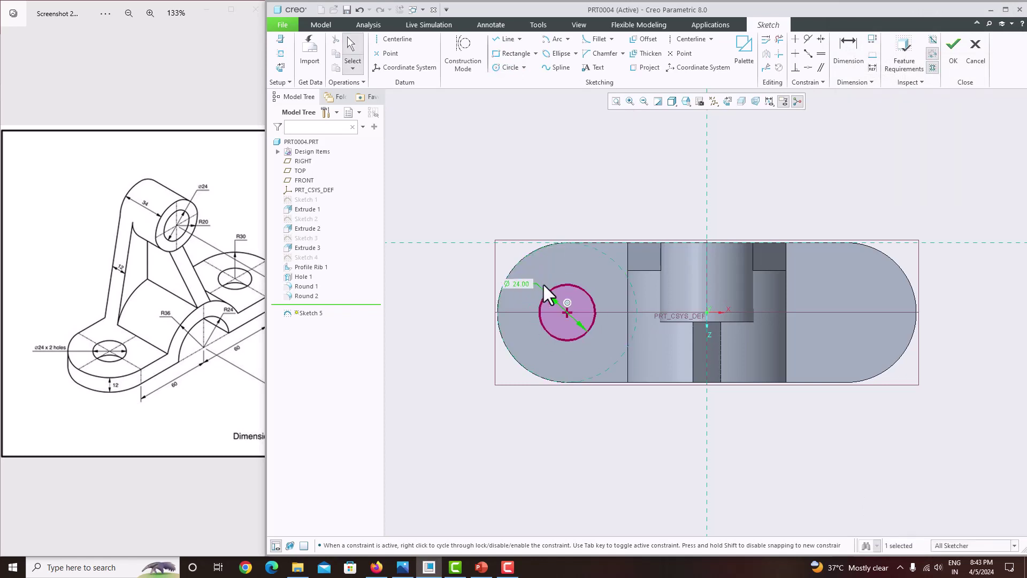
- Mirror the 24 mm circle about the vertical centre reference onto the other flange and finish the sketch
{"action": "left_click", "coordinate": [623, 185]}
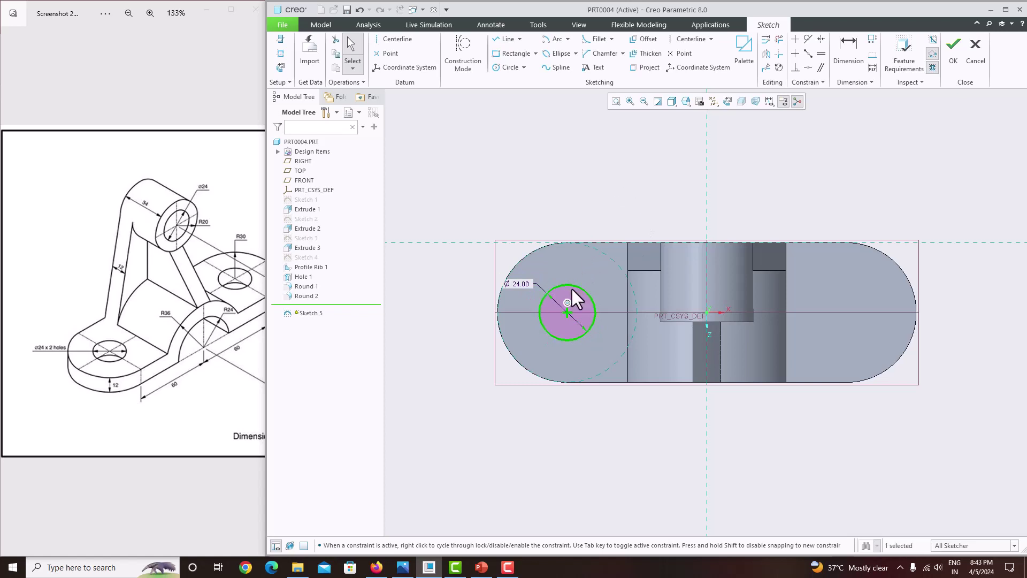
{"action": "left_click", "coordinate": [767, 53]}
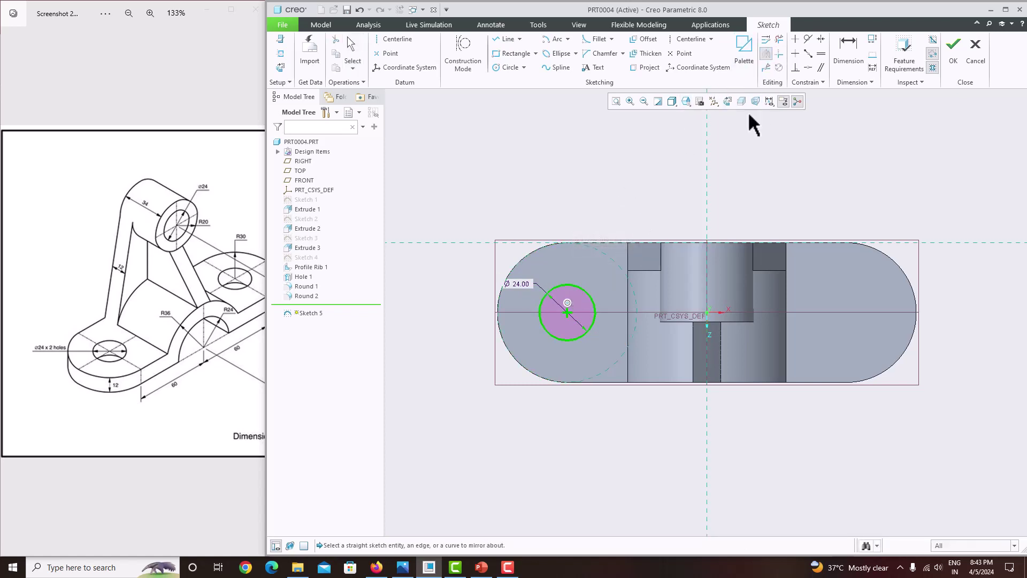
{"action": "left_click", "coordinate": [708, 156]}
{"action": "left_click", "coordinate": [957, 55]}
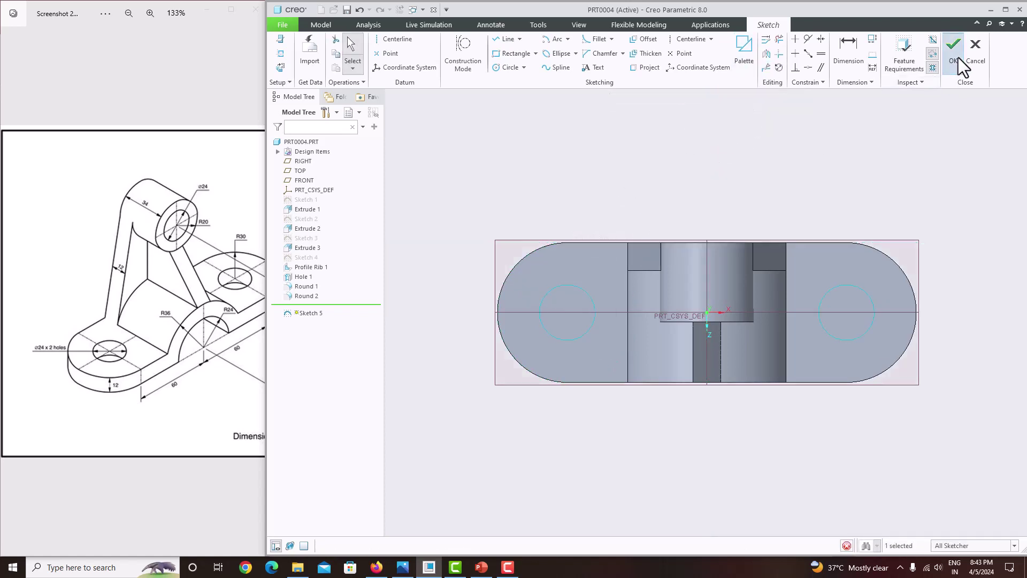
- Extrude the two circles downward through the base flanges as a material-removing cut with the To Next depth option
{"action": "left_click", "coordinate": [612, 51]}
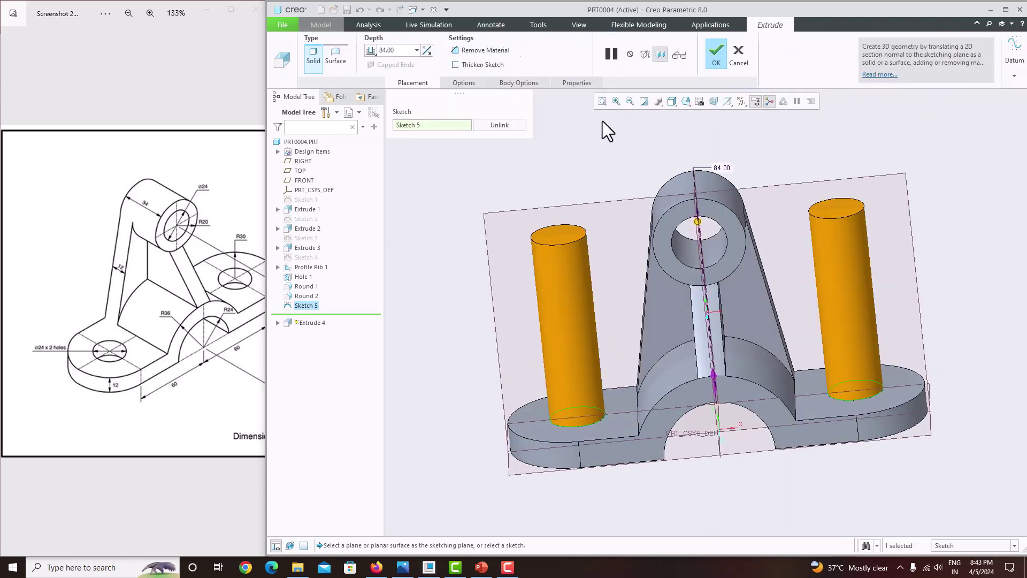
{"action": "left_click", "coordinate": [712, 375]}
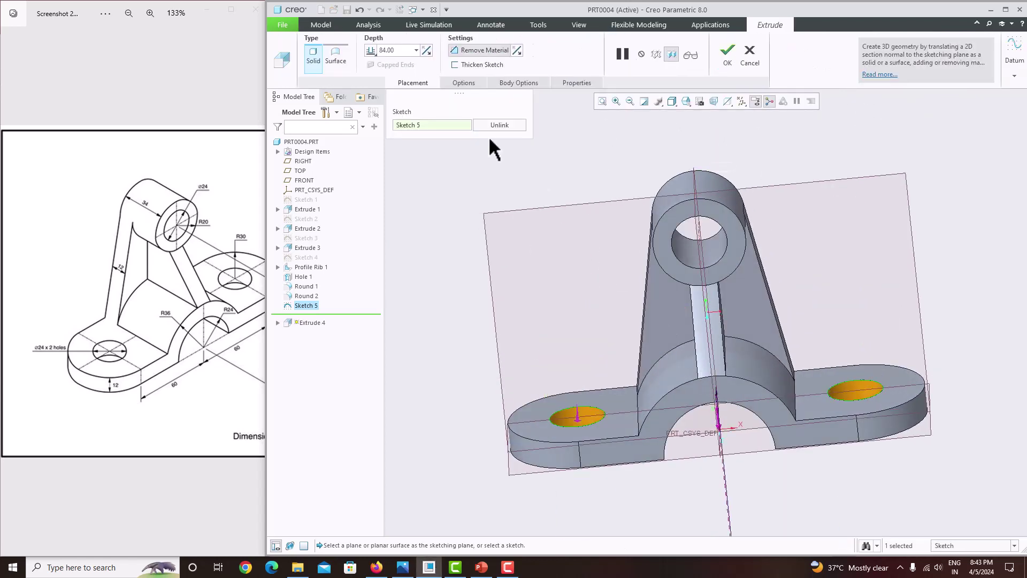
{"action": "left_click", "coordinate": [371, 50]}
{"action": "left_click", "coordinate": [391, 87]}
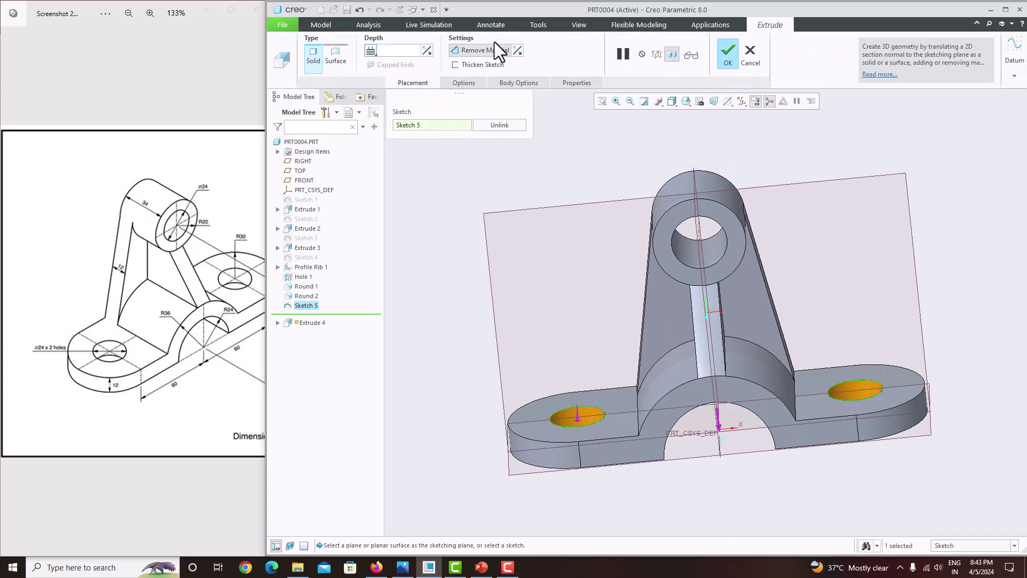
{"action": "left_click", "coordinate": [726, 56]}
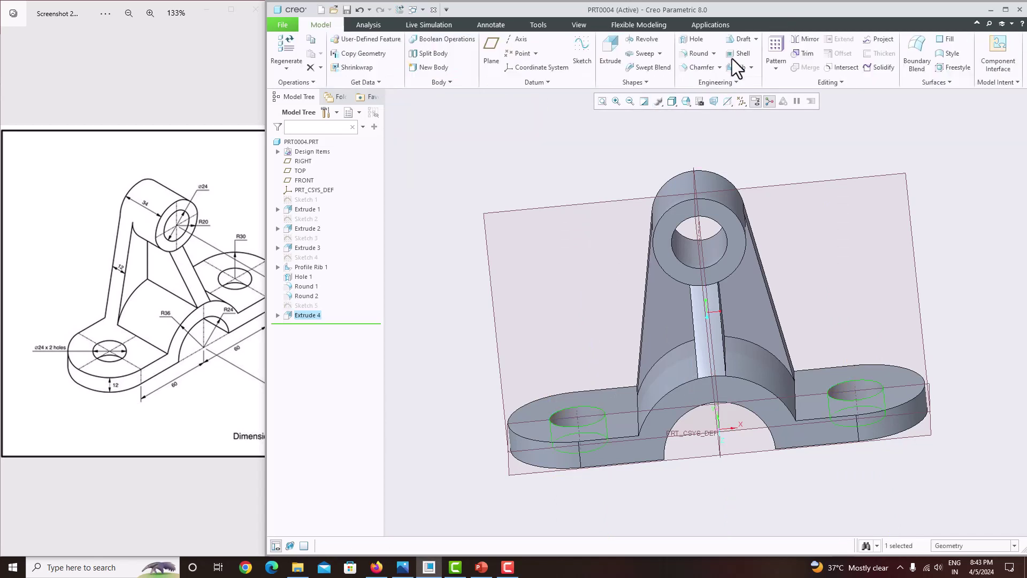
- Restore the model's default orientation and hide the datum planes, axes and coordinate system
{"action": "scroll", "coordinate": [576, 194], "scroll_direction": "down", "scroll_amount": 3}
{"action": "middle_click_drag", "start_coordinate": [576, 195], "coordinate": [683, 181]}
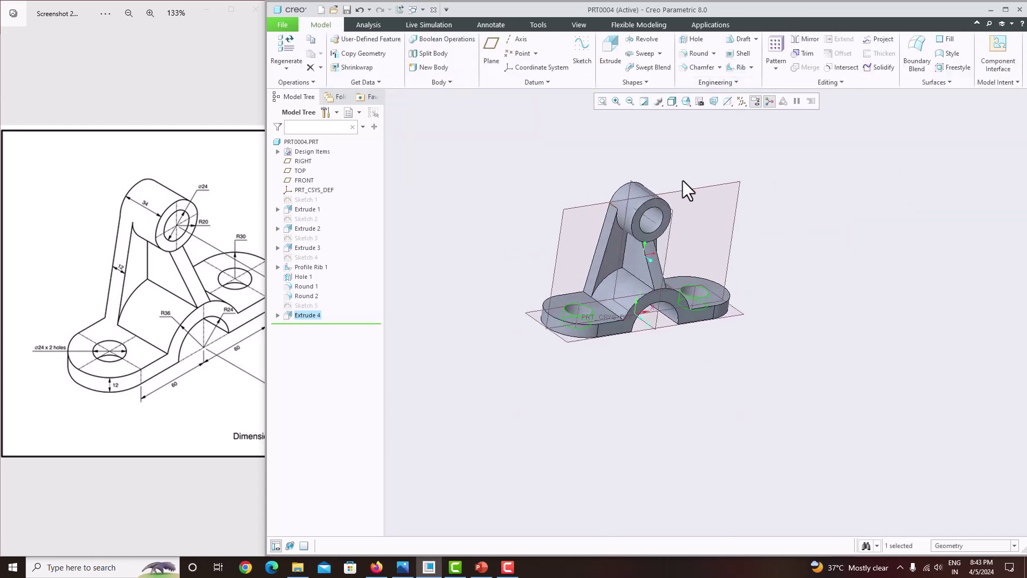
{"action": "left_click", "coordinate": [674, 104]}
{"action": "left_click", "coordinate": [682, 124]}
{"action": "left_click", "coordinate": [686, 102]}
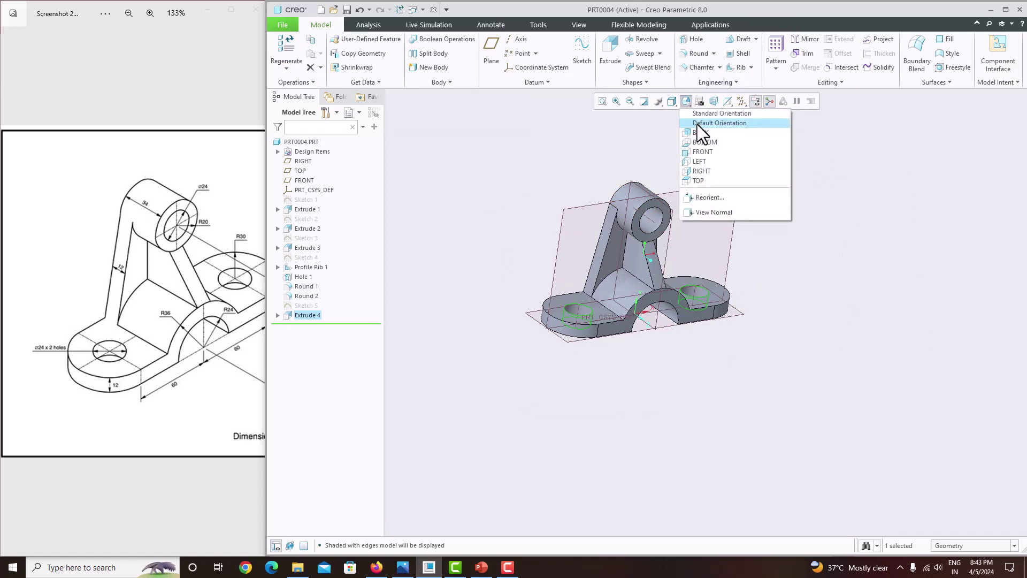
{"action": "left_click", "coordinate": [699, 122]}
{"action": "left_click", "coordinate": [741, 102]}
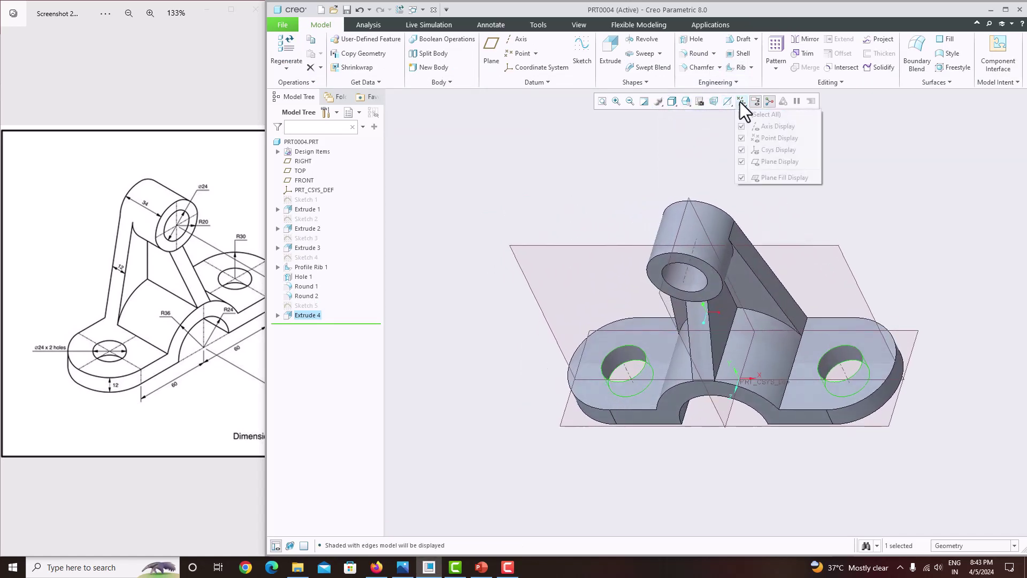
{"action": "left_click", "coordinate": [776, 162]}
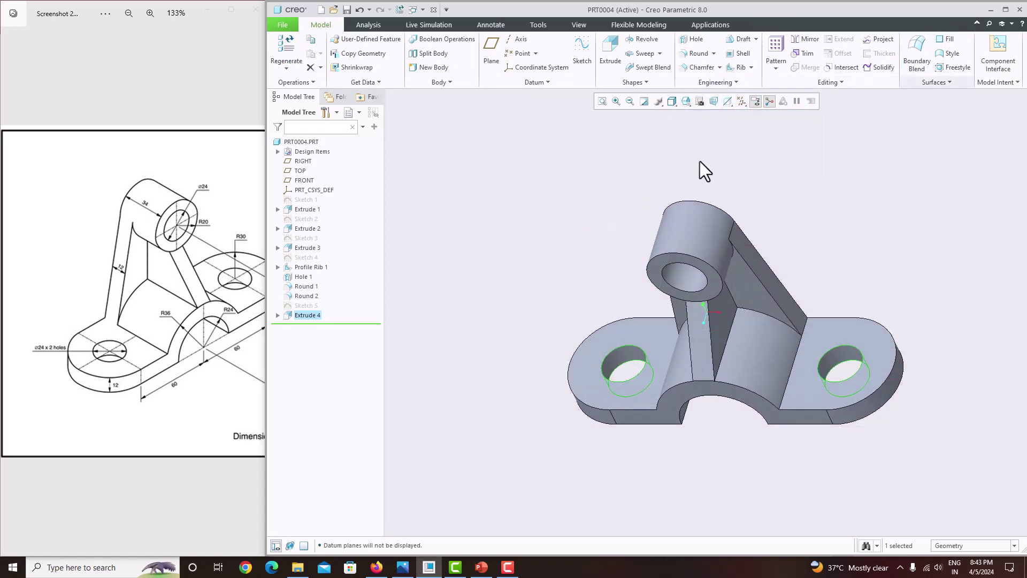
- Maximize the modelling window and examine the finished bracket from an angled front view matching the reference drawing
{"action": "middle_click_drag", "start_coordinate": [700, 162], "coordinate": [594, 234]}
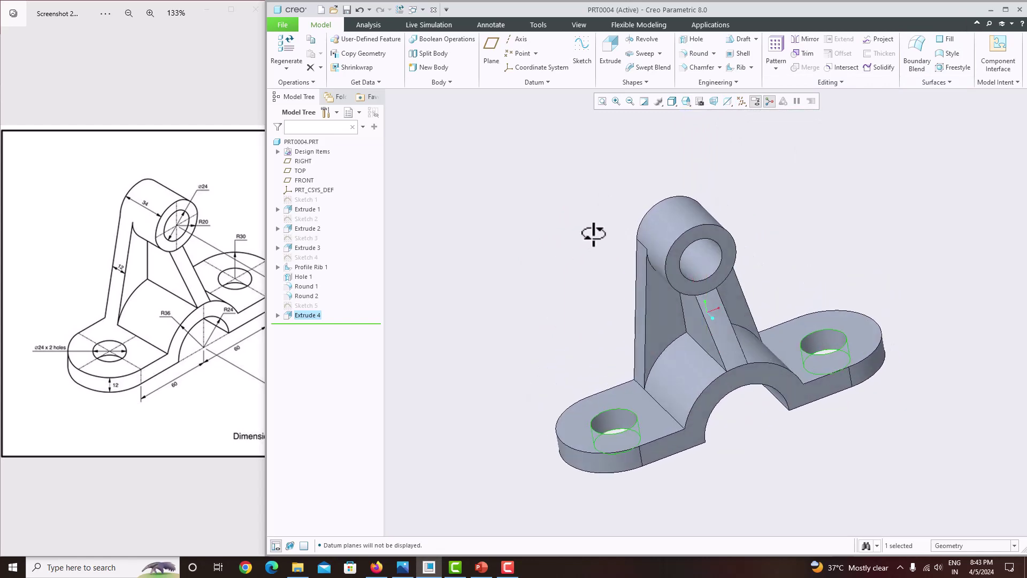
{"action": "left_click", "coordinate": [1007, 10]}
{"action": "scroll", "coordinate": [506, 308], "scroll_direction": "down", "scroll_amount": 3}
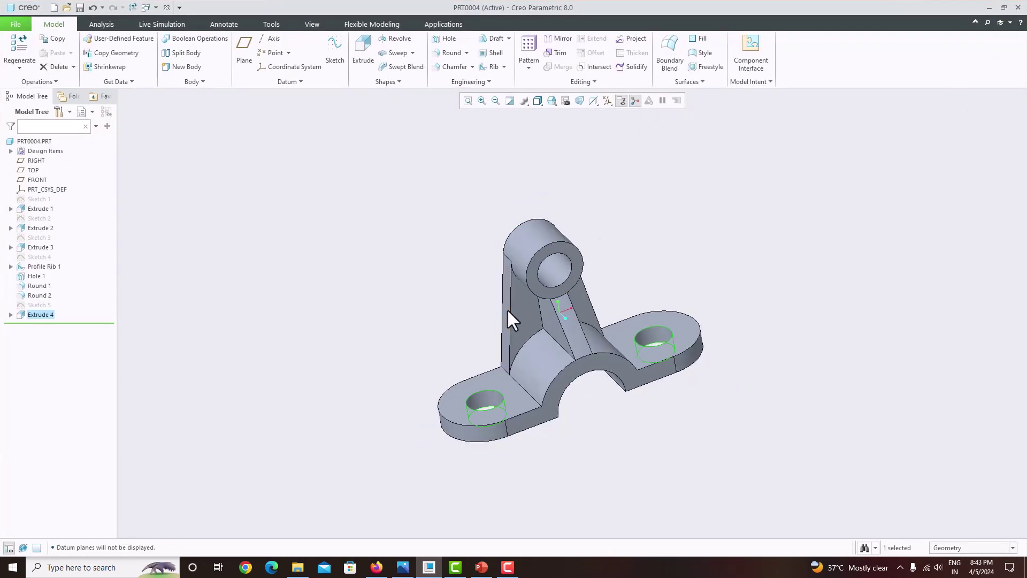
{"action": "mouse_move", "coordinate": [622, 385]}
{"action": "middle_mouse_down"}
{"action": "mouse_move", "coordinate": [601, 362]}
{"action": "mouse_move", "coordinate": [631, 376]}
{"action": "mouse_move", "coordinate": [624, 385]}
{"action": "middle_mouse_up"}
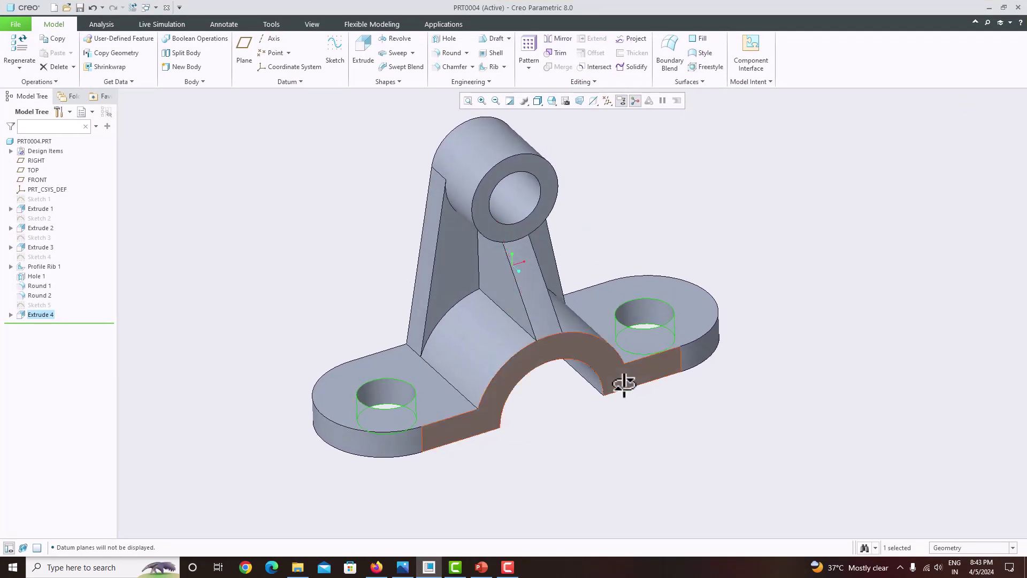
{"action": "scroll", "coordinate": [632, 383], "scroll_direction": "up", "scroll_amount": 4}
{"action": "scroll", "coordinate": [641, 371], "scroll_direction": "down", "scroll_amount": 2}
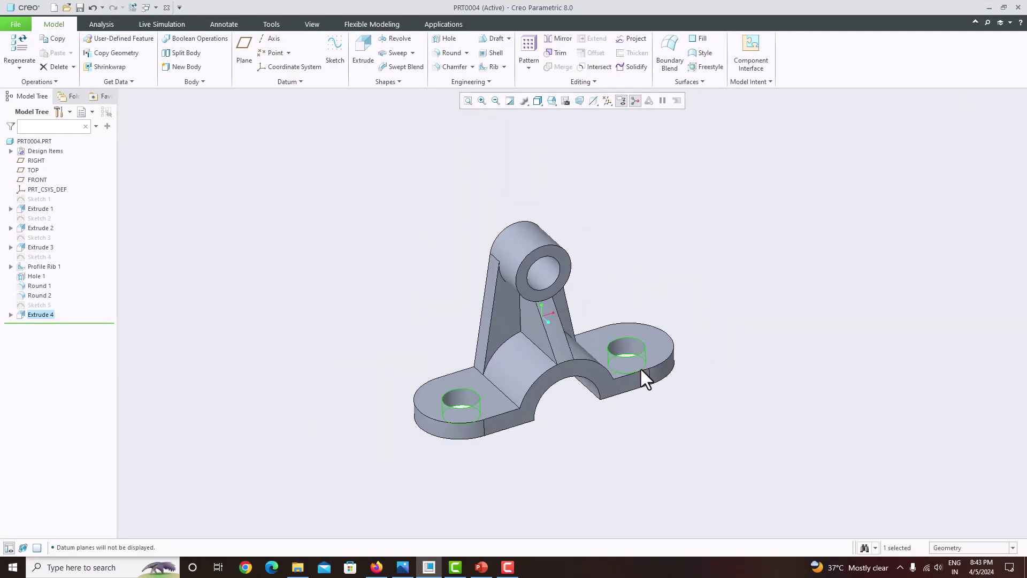